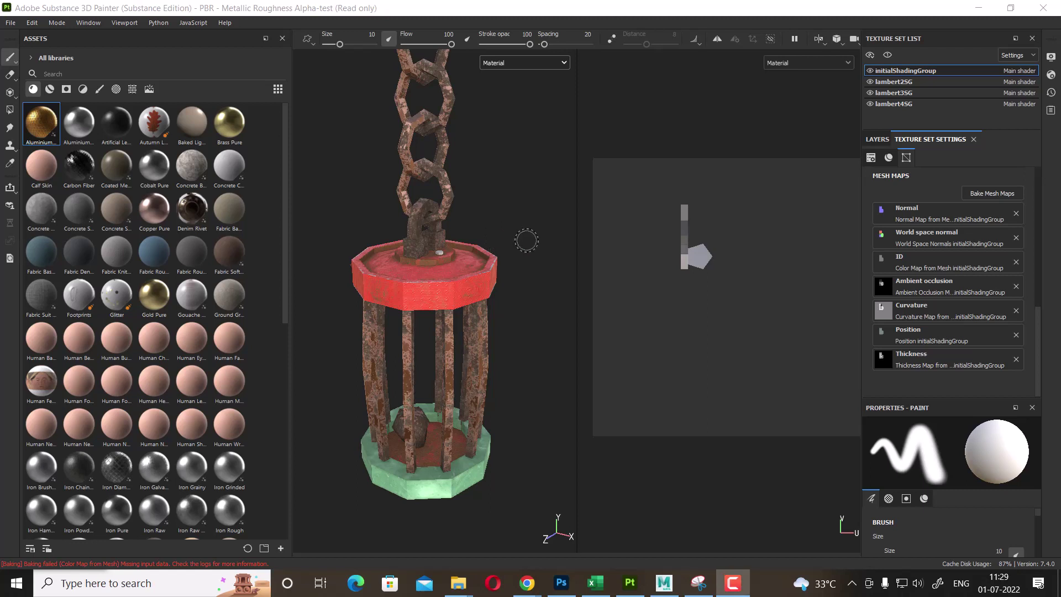
# Orbit around the textured cage in Substance Painter, then switch to the same model in Maya.
pyautogui.moveTo(539, 272)
pyautogui.keyDown('alt'); pyautogui.mouseDown()
pyautogui.moveTo(500, 260)
pyautogui.moveTo(542, 234)
pyautogui.moveTo(514, 244)
pyautogui.mouseUp(); pyautogui.keyUp('alt')
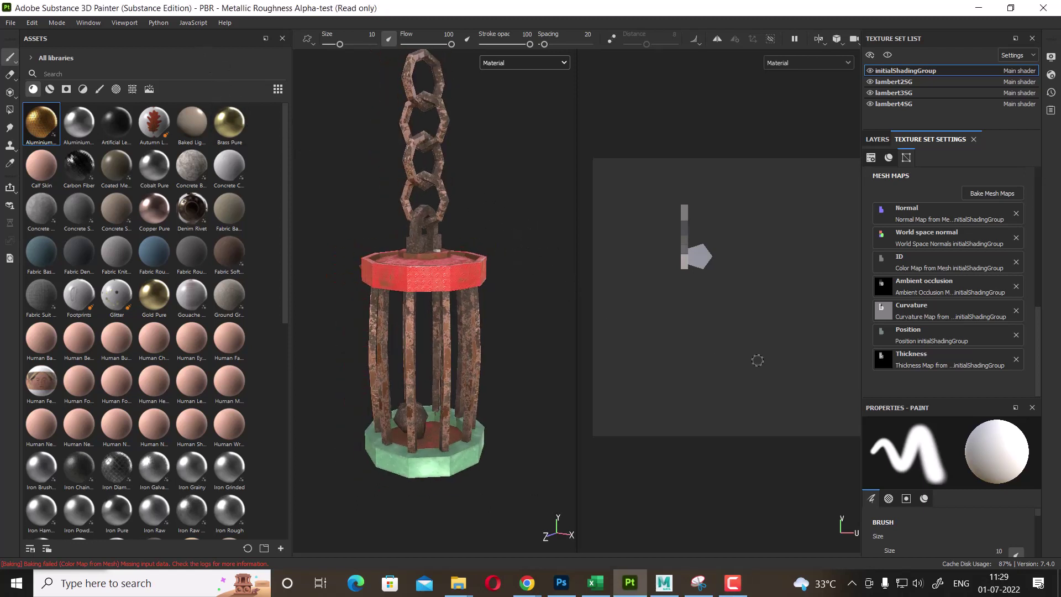
pyautogui.click(664, 582)
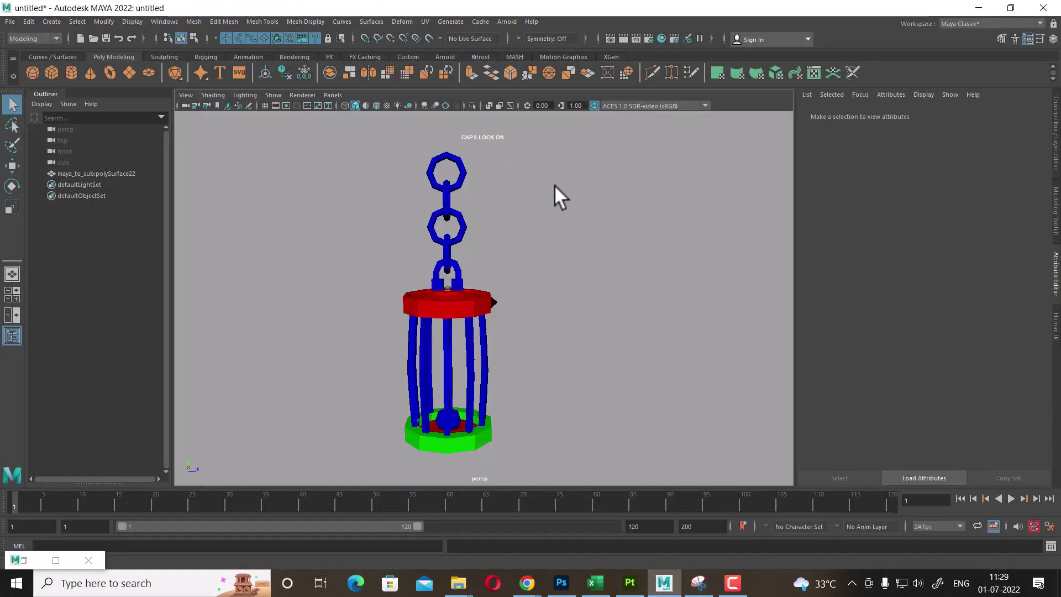
# Assign the default lambert1 material to the whole lantern mesh, replacing its red, blue and green.
pyautogui.click(446, 365)
pyautogui.click(552, 333)
pyautogui.click(465, 300)
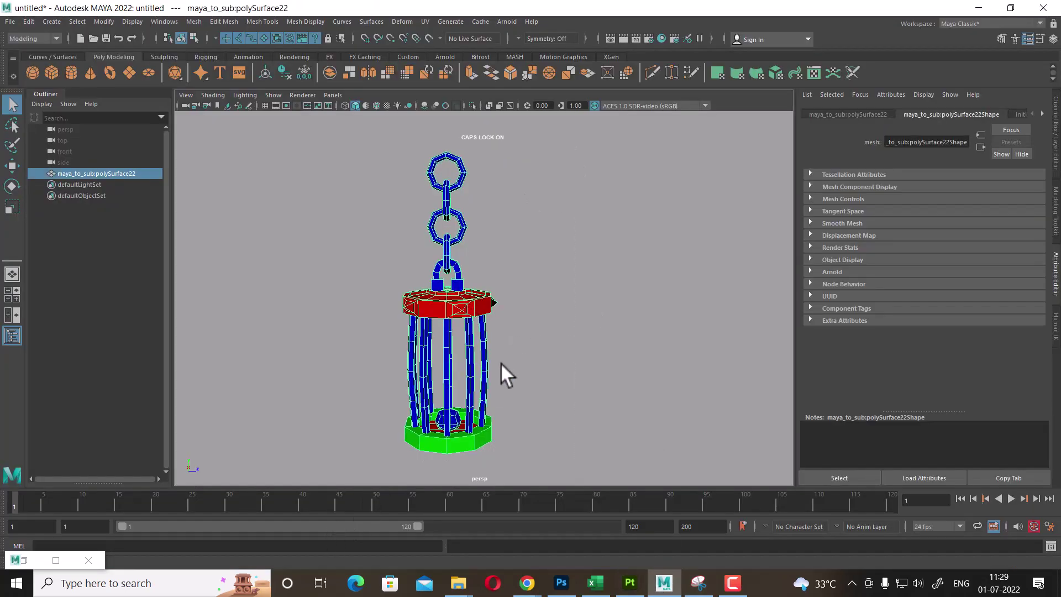
pyautogui.press('w')
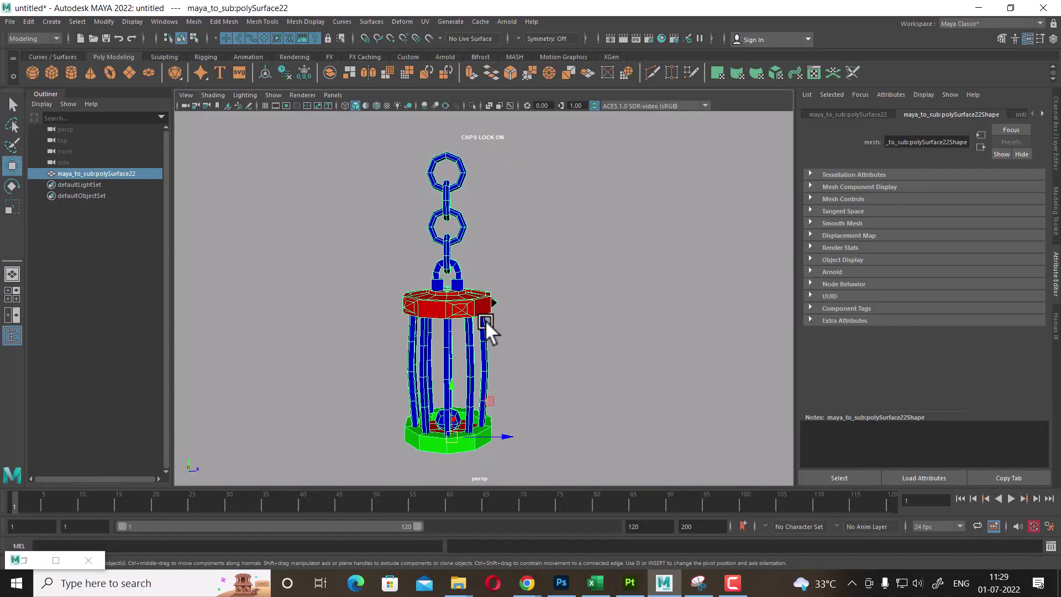
pyautogui.rightClick(455, 259)
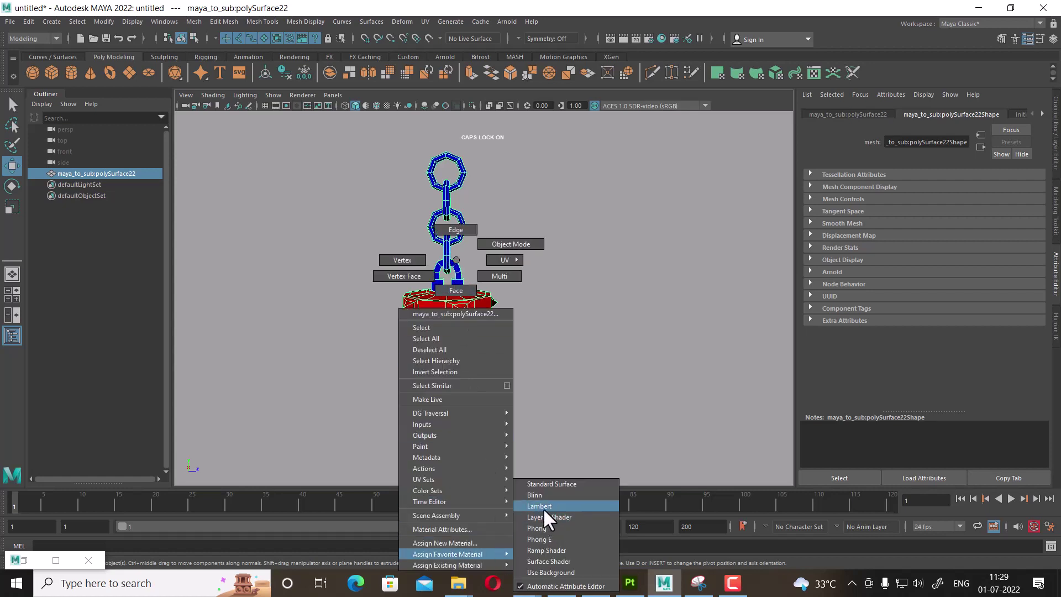
pyautogui.moveTo(447, 564)
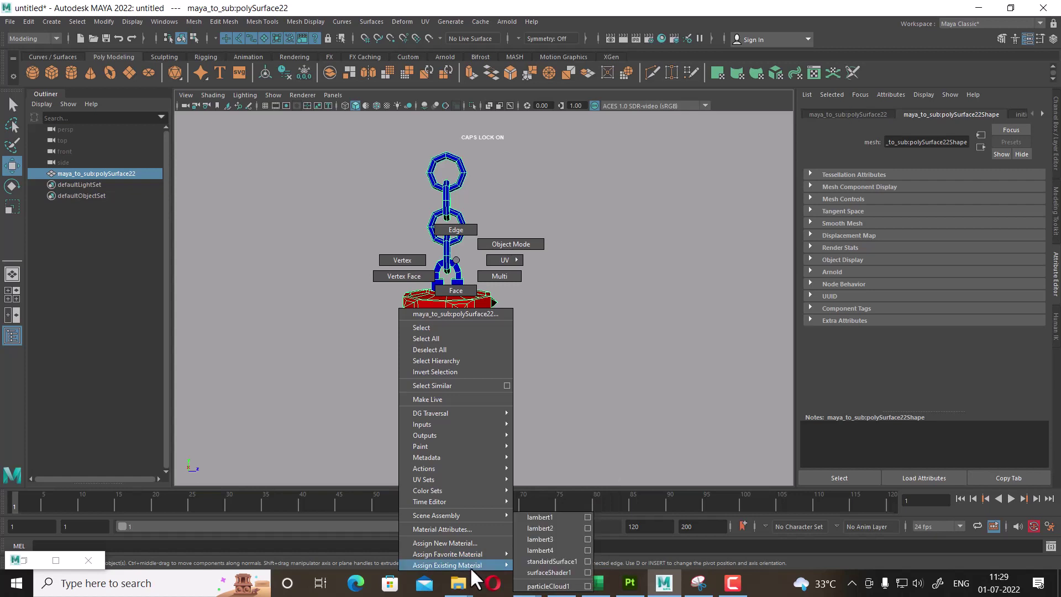
pyautogui.click(539, 516)
pyautogui.click(598, 384)
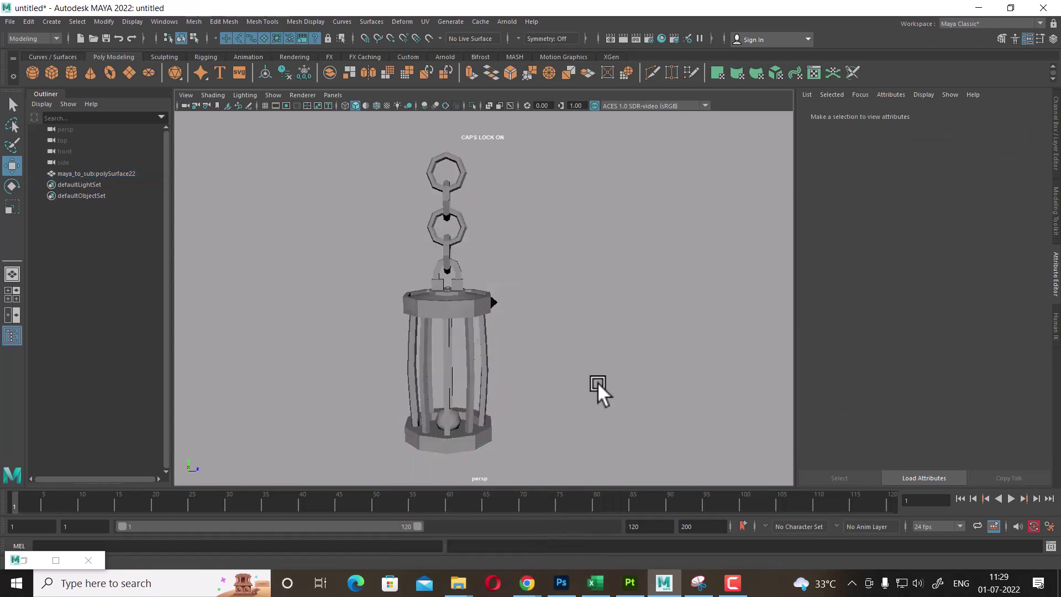
pyautogui.click(447, 238)
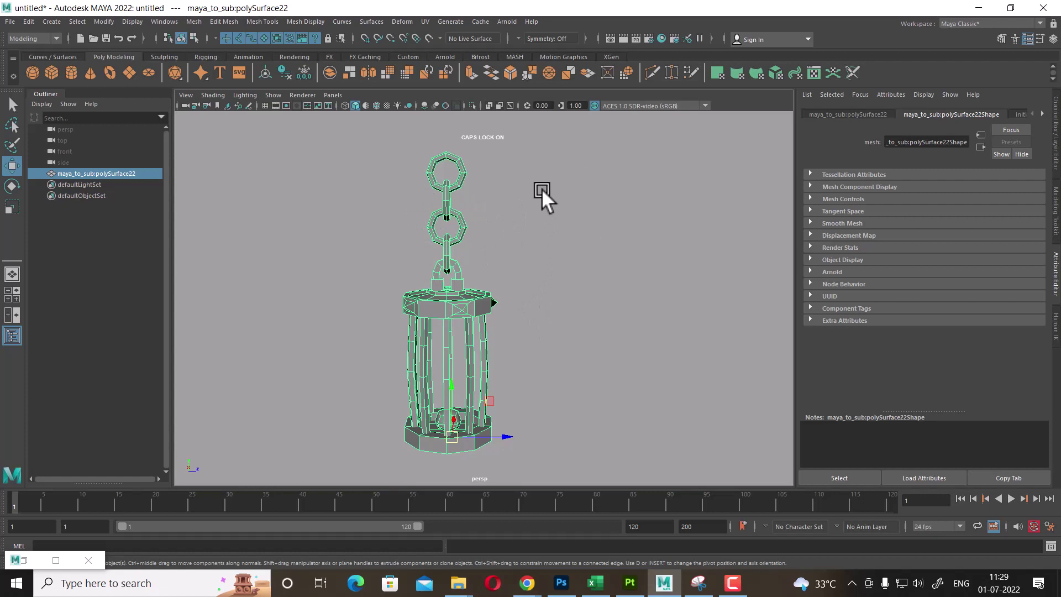
# Select the faces of the chain links and grow the selection across the chain.
pyautogui.moveTo(541, 199); pyautogui.dragTo(535, 267, button='right')
pyautogui.moveTo(545, 351); pyautogui.dragTo(225, 402)
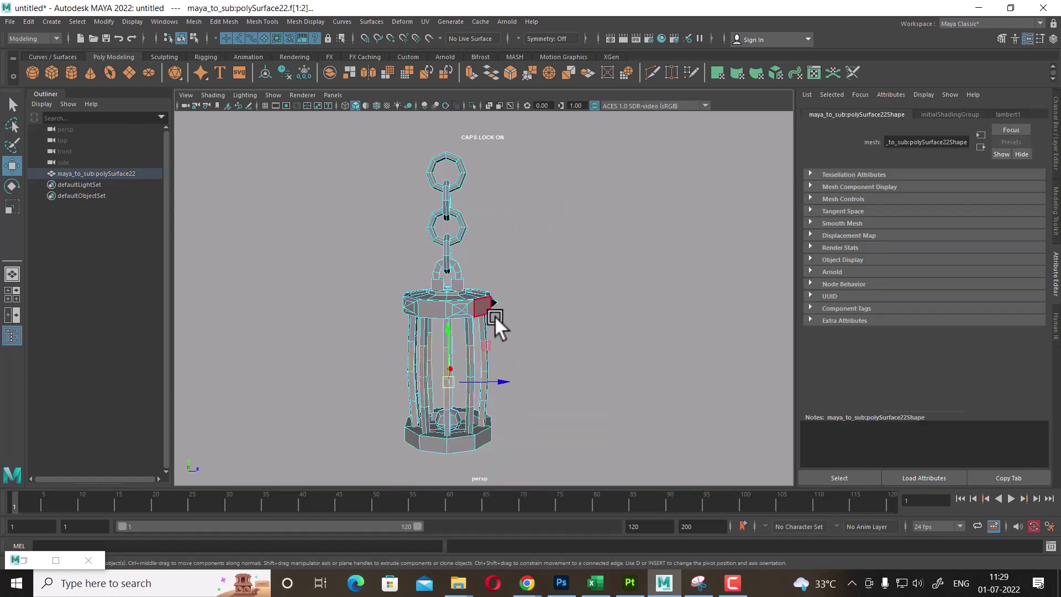
pyautogui.click(550, 344)
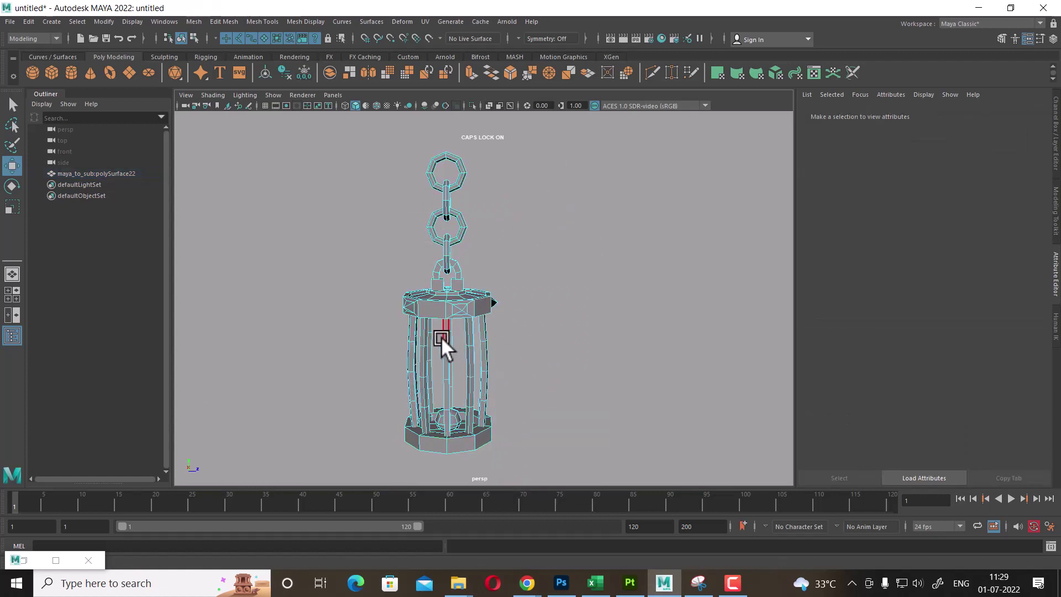
pyautogui.moveTo(441, 336); pyautogui.dragTo(538, 193, button='right')
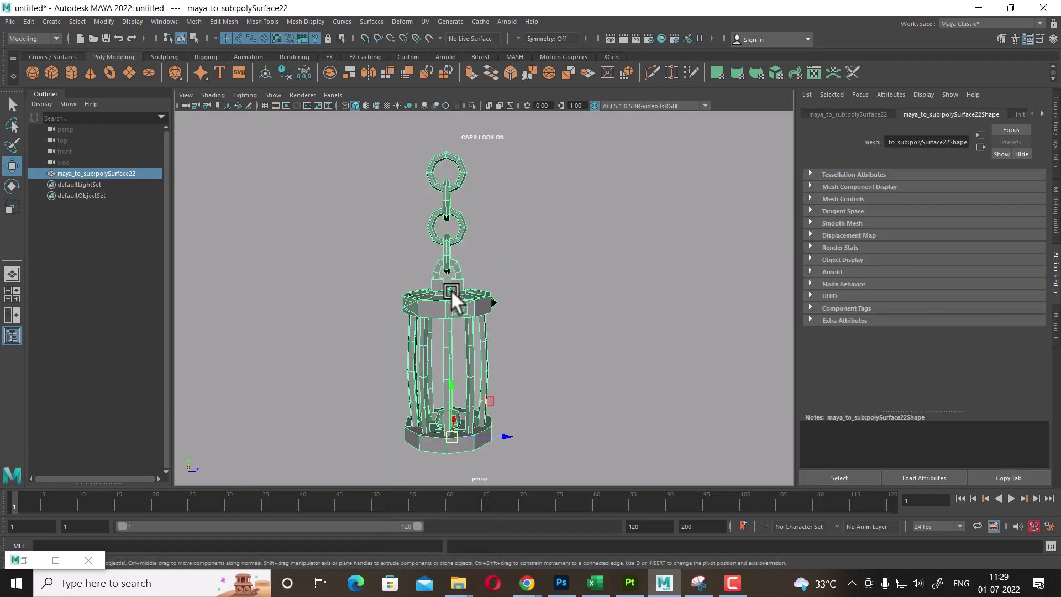
pyautogui.moveTo(456, 179); pyautogui.dragTo(461, 217, button='right')
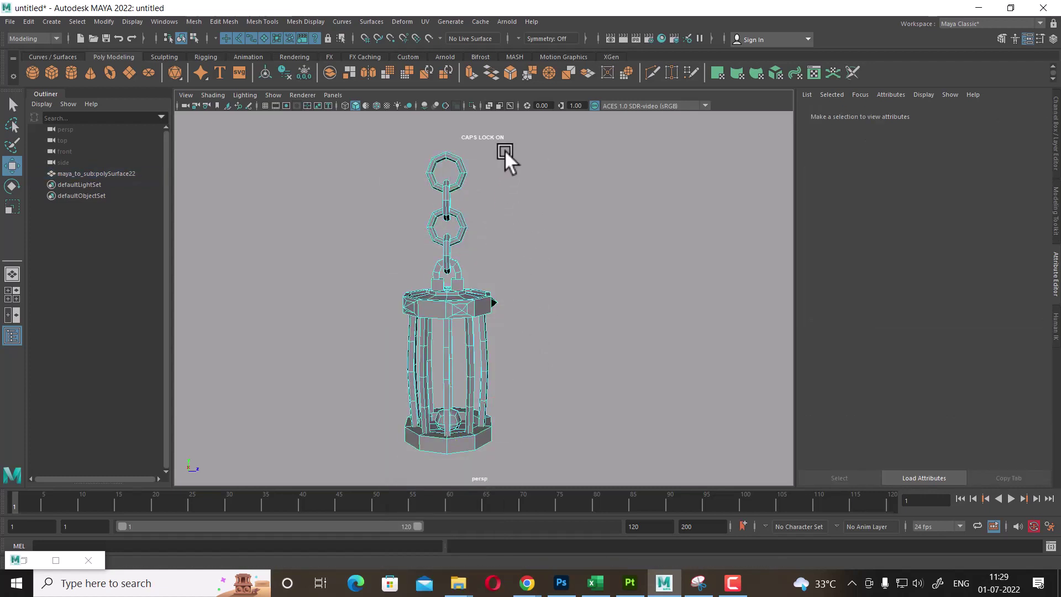
pyautogui.moveTo(505, 150)
pyautogui.mouseDown()
pyautogui.moveTo(486, 187)
pyautogui.moveTo(381, 246)
pyautogui.mouseUp()
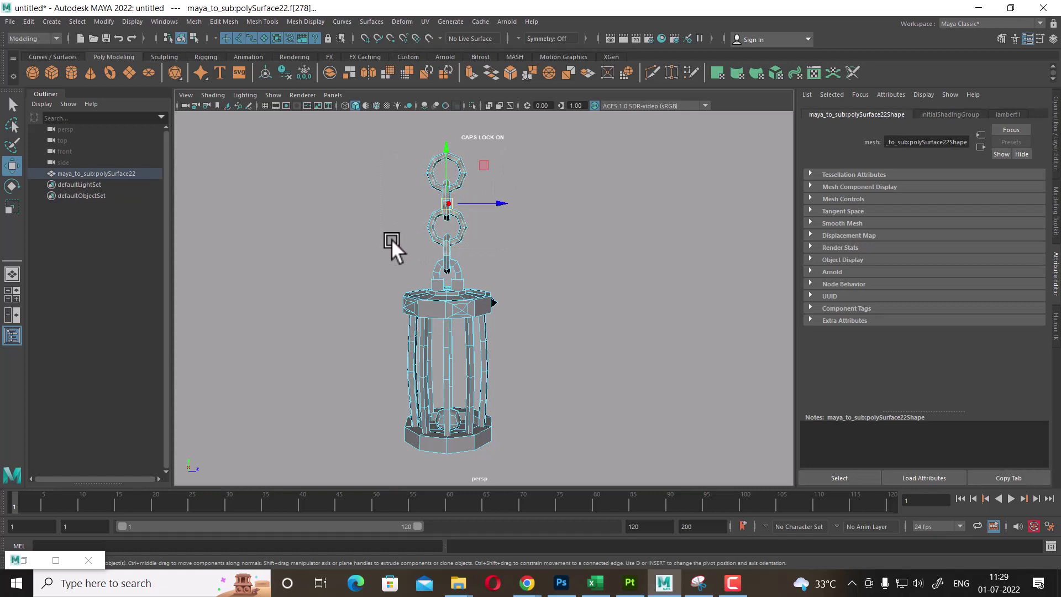
pyautogui.moveTo(378, 152); pyautogui.dragTo(531, 270)
pyautogui.hotkey('shift', '.')
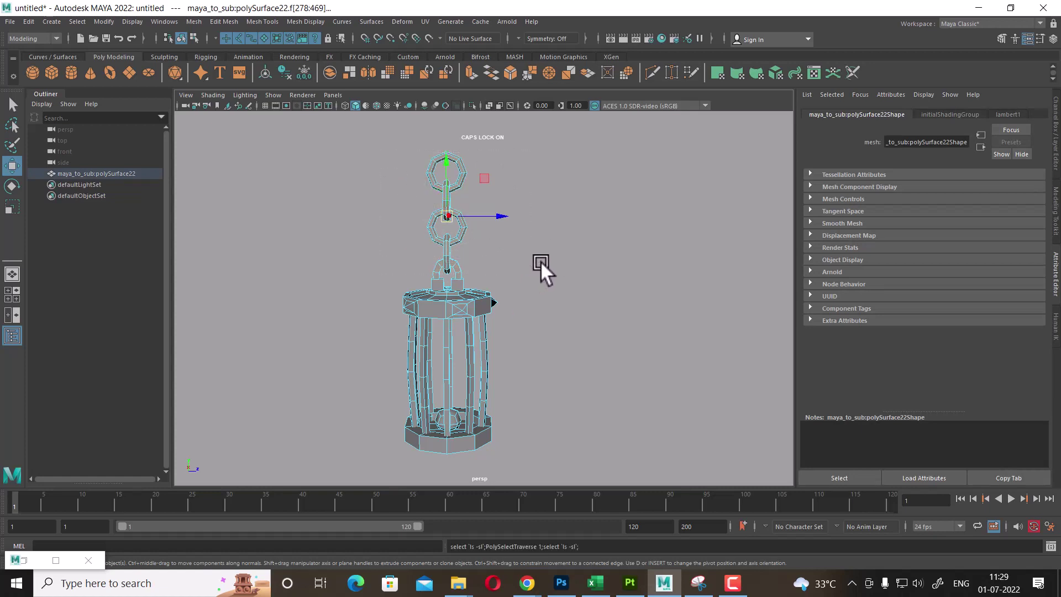
# Assign a new Lambert named BLUE coloured blue to the chain, then select the cage-bar faces.
pyautogui.rightClick(435, 207)
pyautogui.moveTo(426, 502)
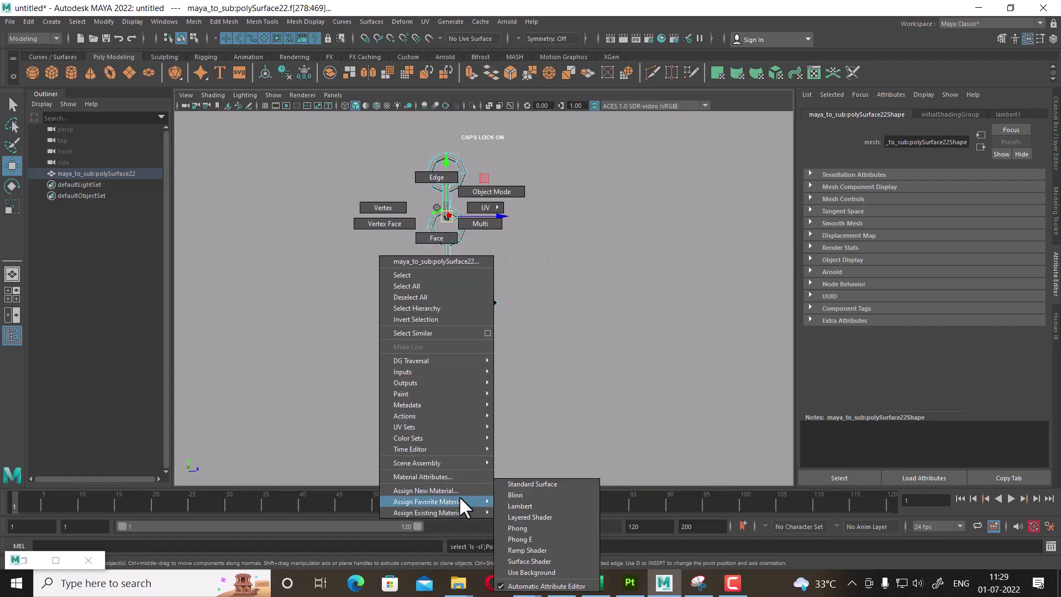
pyautogui.click(523, 506)
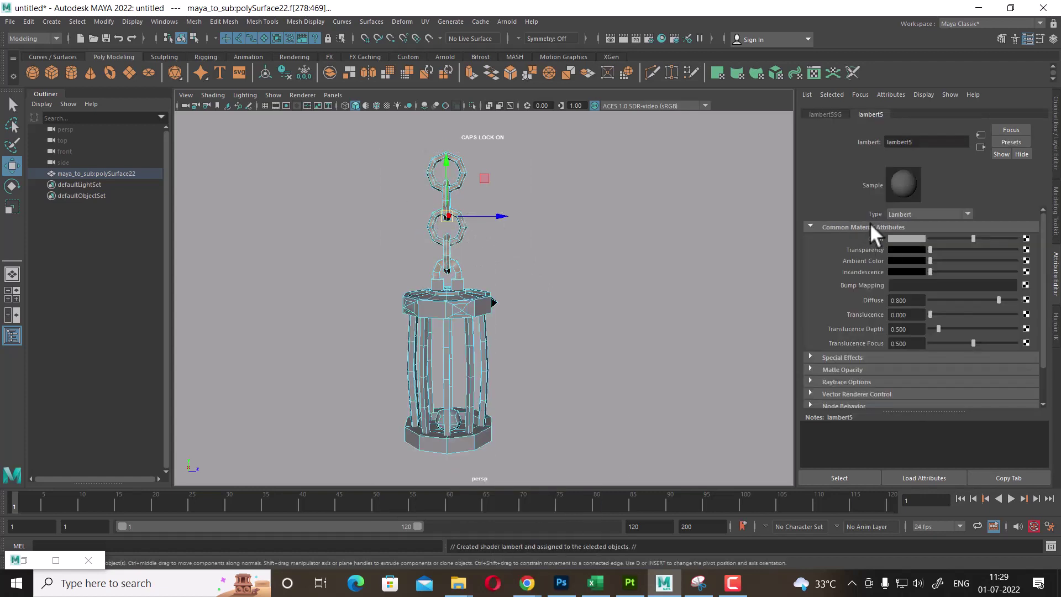
pyautogui.doubleClick(920, 142)
pyautogui.write('BLUE')
pyautogui.press('Return')
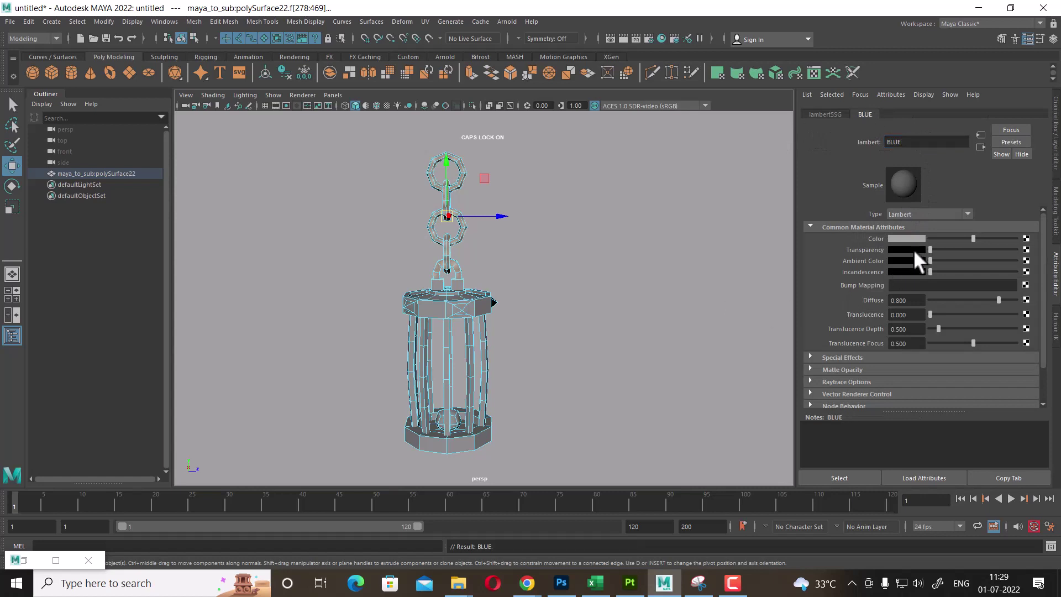
pyautogui.click(911, 238)
pyautogui.click(923, 208)
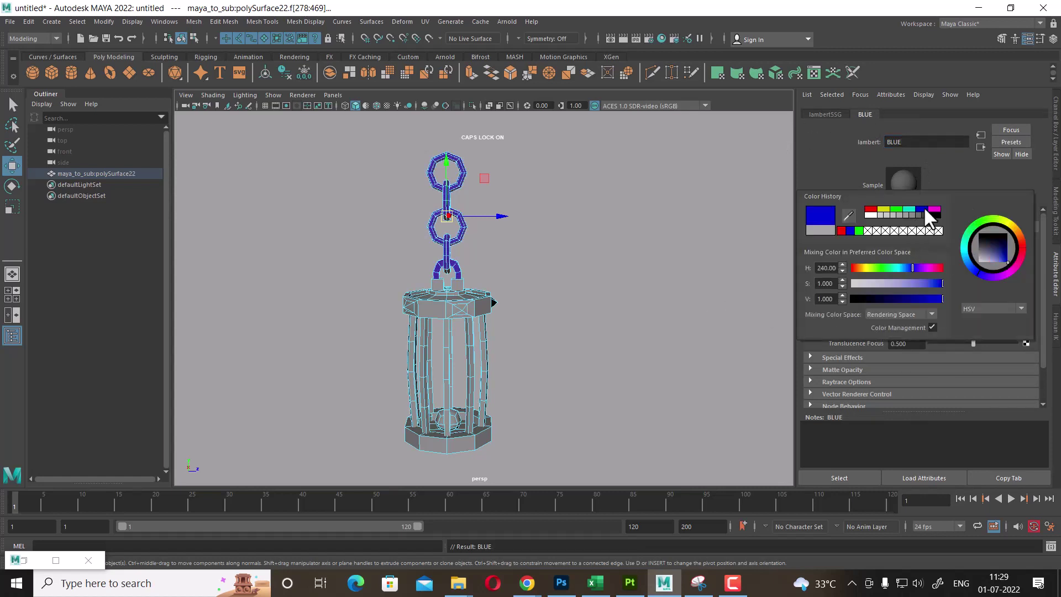
pyautogui.moveTo(494, 275)
pyautogui.keyDown('alt'); pyautogui.mouseDown()
pyautogui.moveTo(492, 320)
pyautogui.moveTo(545, 333)
pyautogui.moveTo(320, 389)
pyautogui.moveTo(349, 371)
pyautogui.mouseUp(); pyautogui.keyUp('alt')
pyautogui.hotkey('shift', '.')
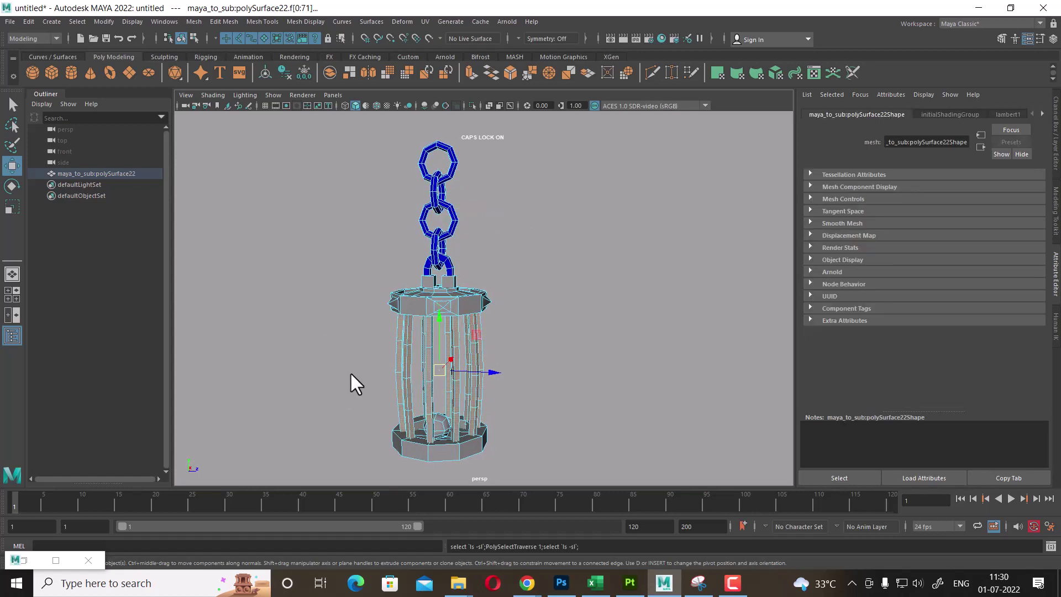
# Assign the existing BLUE material to the selected cage bars.
pyautogui.rightClick(453, 346)
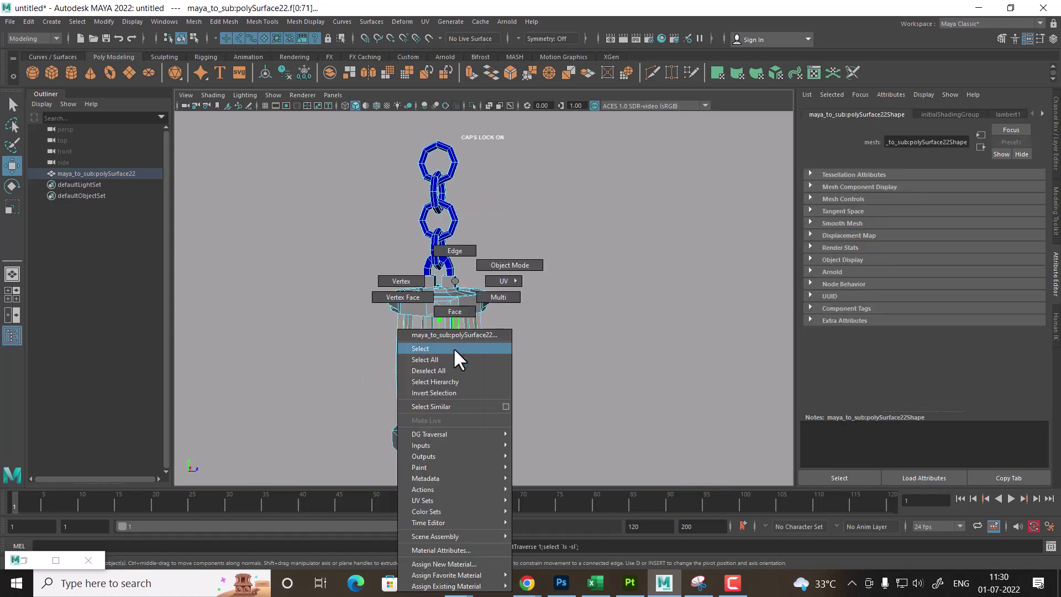
pyautogui.moveTo(446, 585)
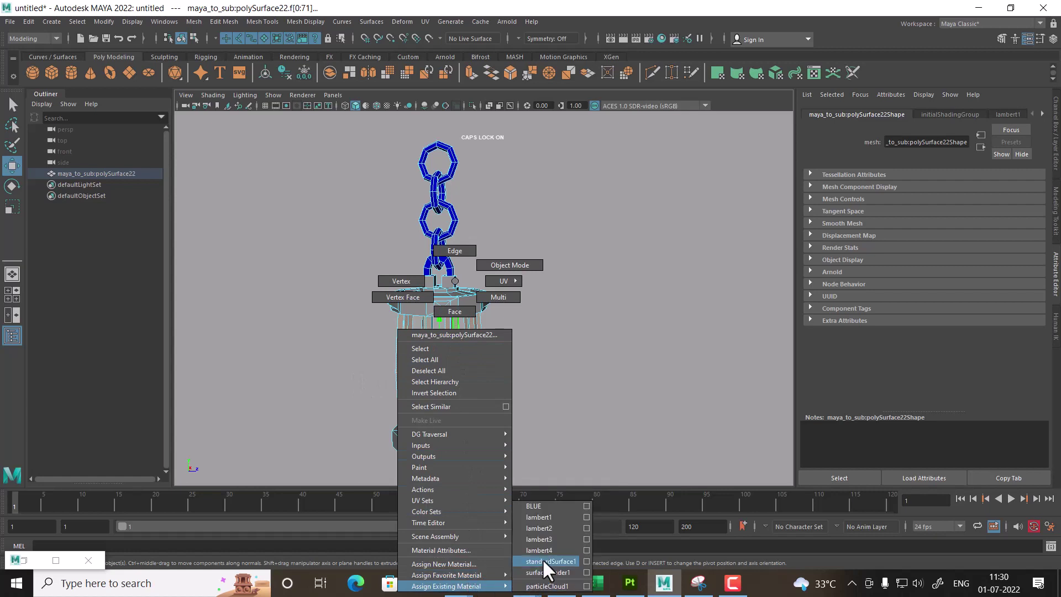
pyautogui.click(542, 505)
pyautogui.click(577, 333)
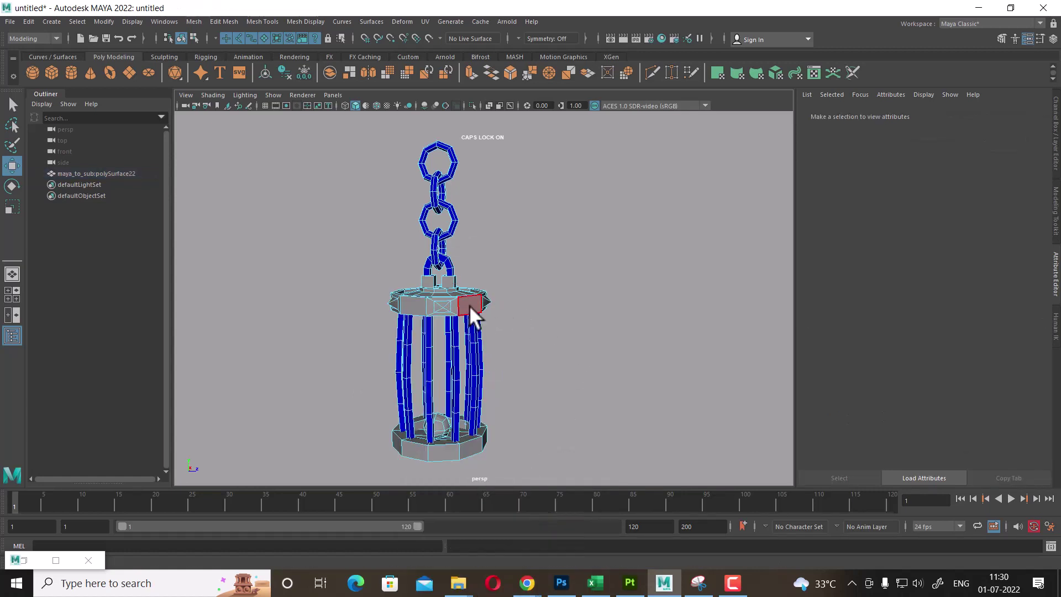
# Give the top ring faces a new Lambert named RED coloured red.
pyautogui.doubleClick(466, 309)
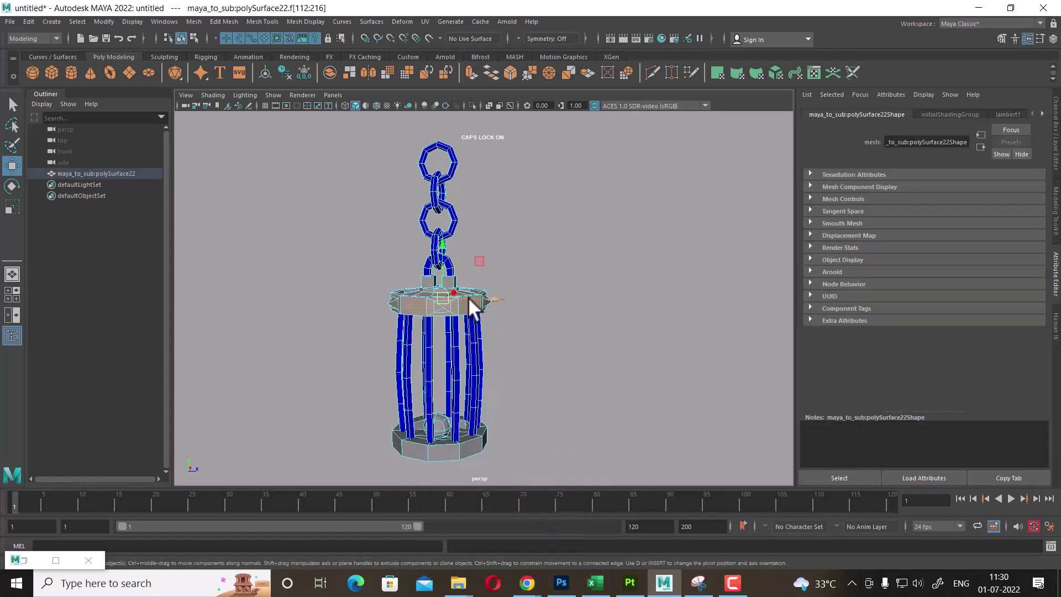
pyautogui.moveTo(445, 281); pyautogui.dragTo(546, 528, button='right')
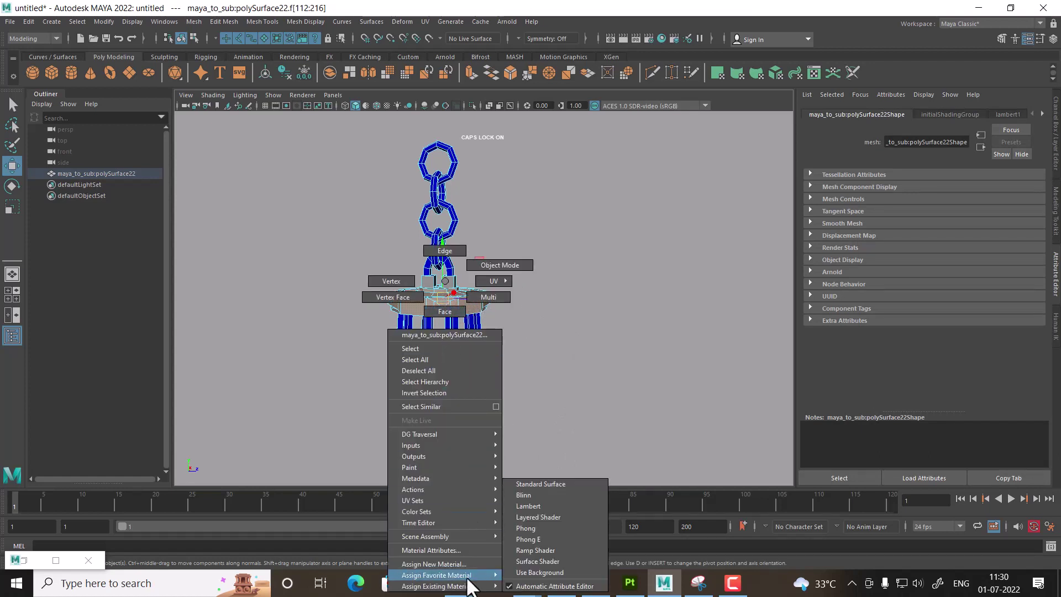
pyautogui.click(545, 505)
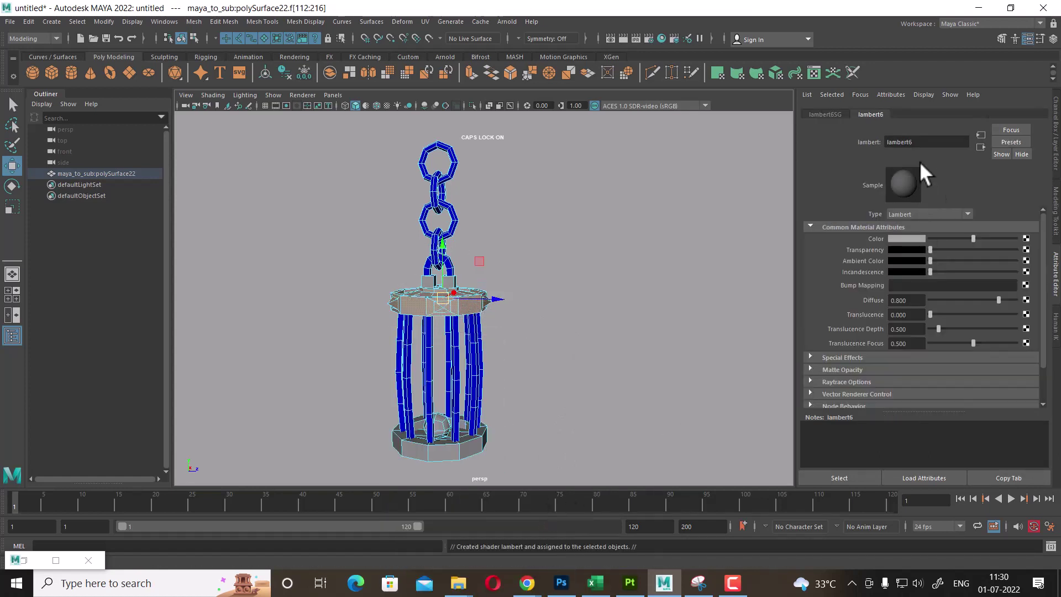
pyautogui.doubleClick(917, 142)
pyautogui.write('RE')
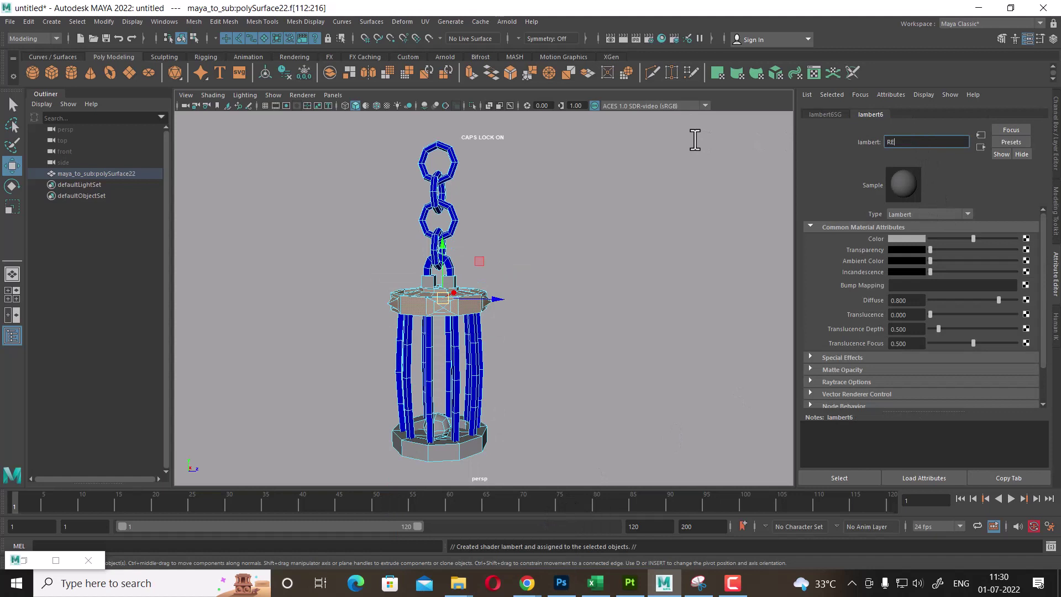
pyautogui.write('D')
pyautogui.press('Return')
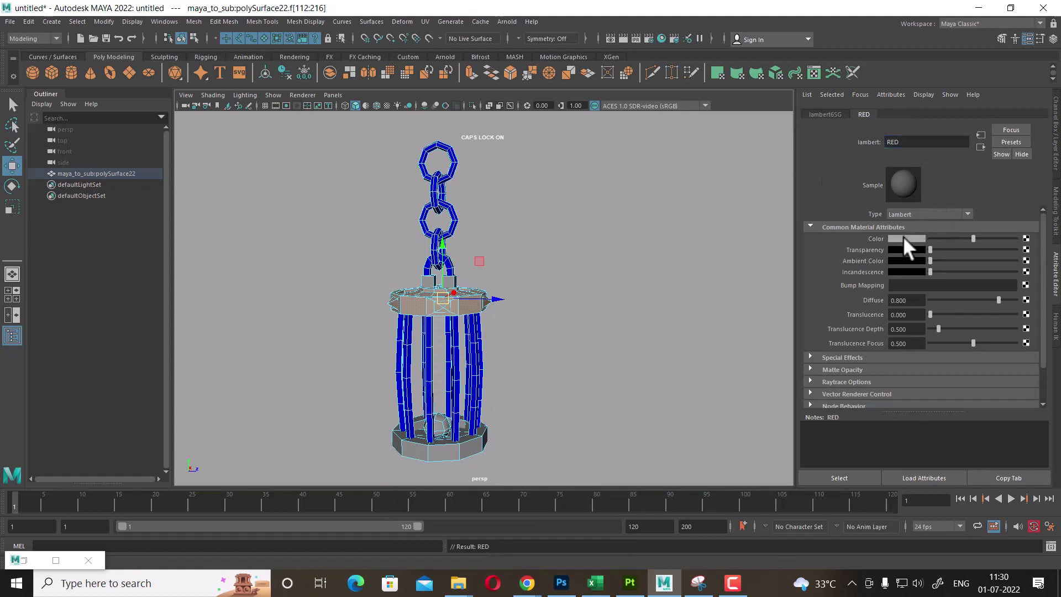
pyautogui.click(903, 238)
pyautogui.click(863, 212)
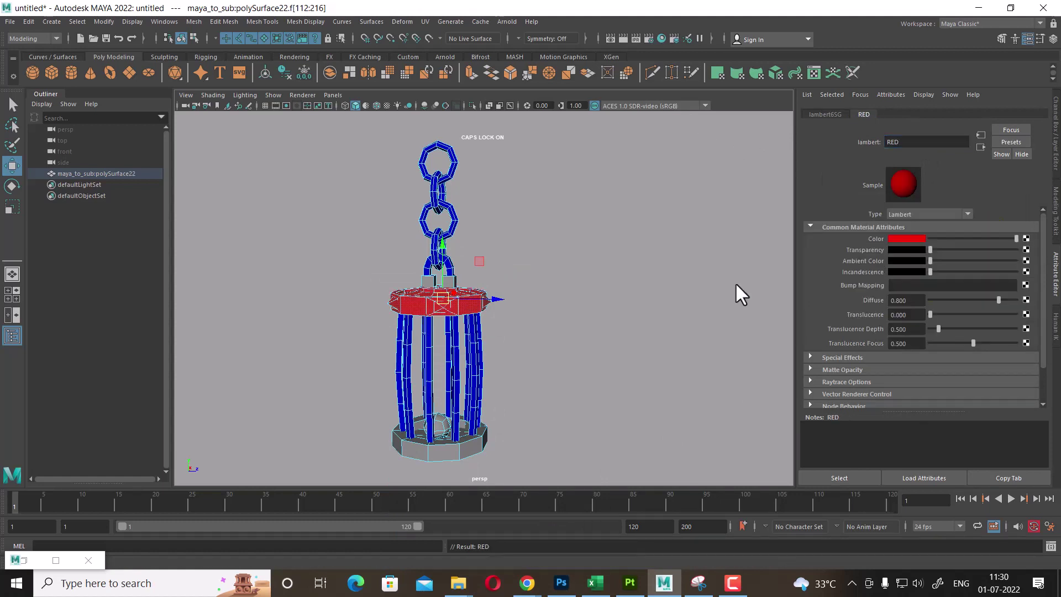
pyautogui.click(735, 282)
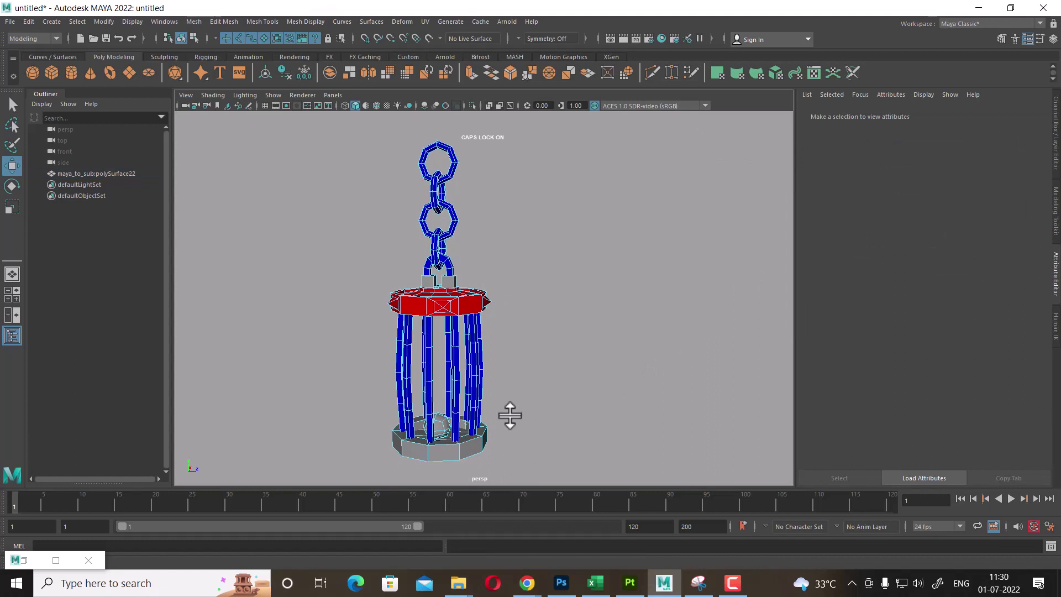
# Give the base ring faces a new Lambert renamed GREEN, coloured with the saved green swatch.
pyautogui.doubleClick(475, 449)
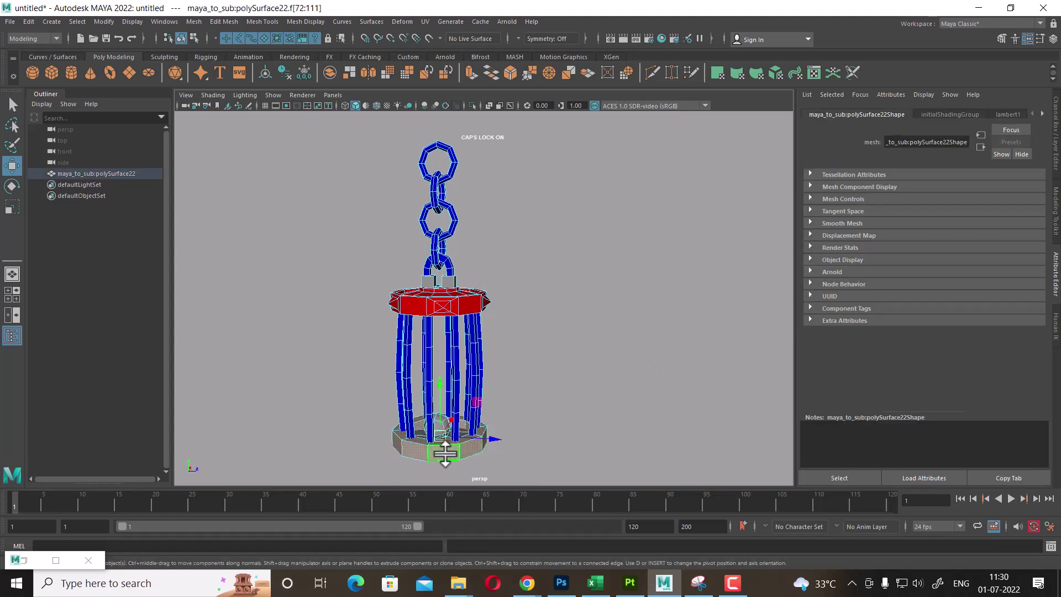
pyautogui.moveTo(443, 456); pyautogui.dragTo(476, 586, button='right')
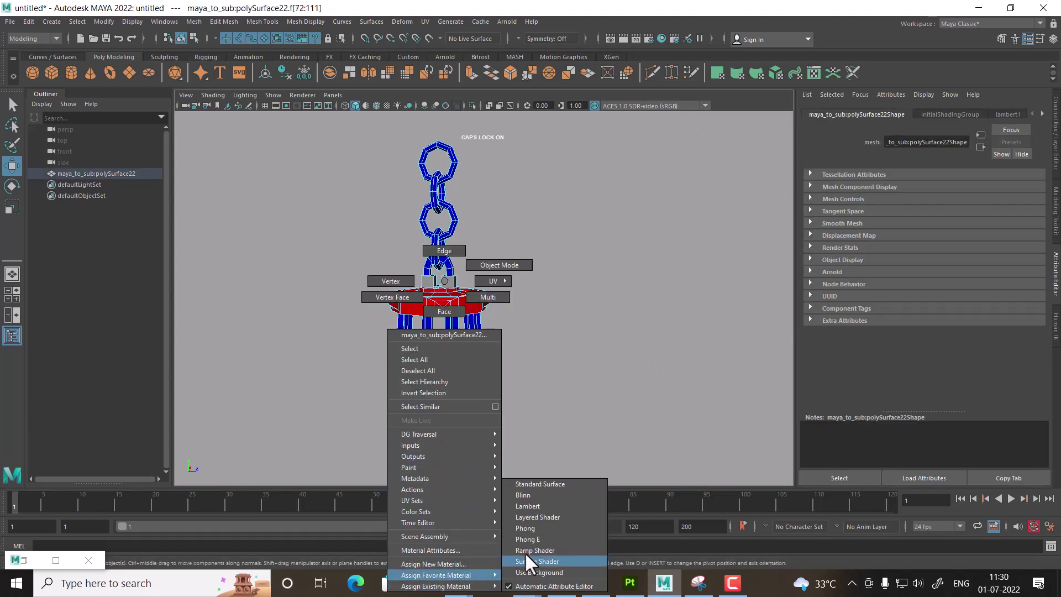
pyautogui.click(554, 505)
pyautogui.click(928, 142)
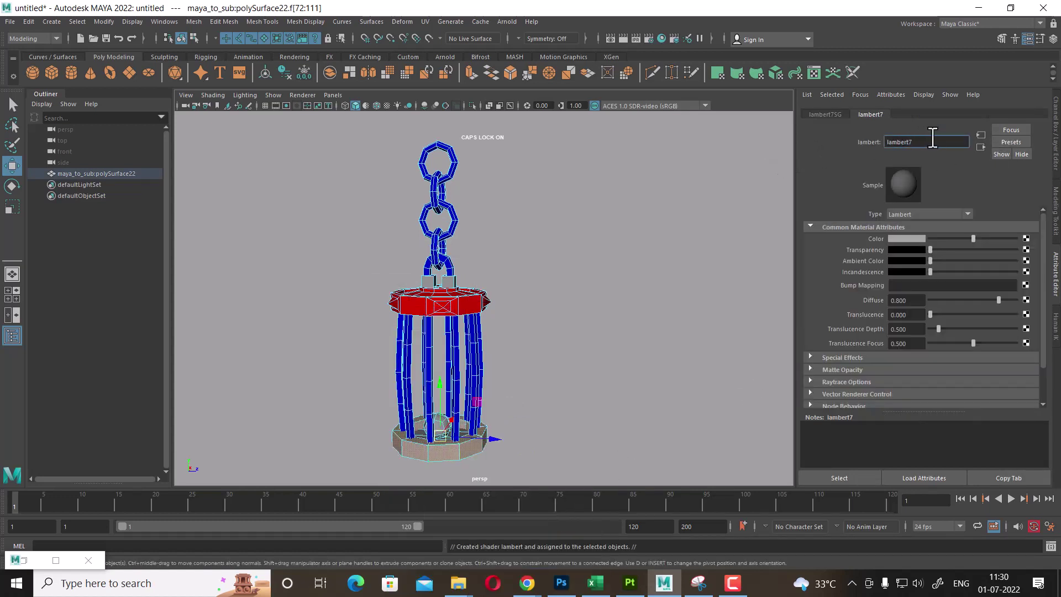
pyautogui.moveTo(932, 142); pyautogui.dragTo(873, 142)
pyautogui.write('FREE')
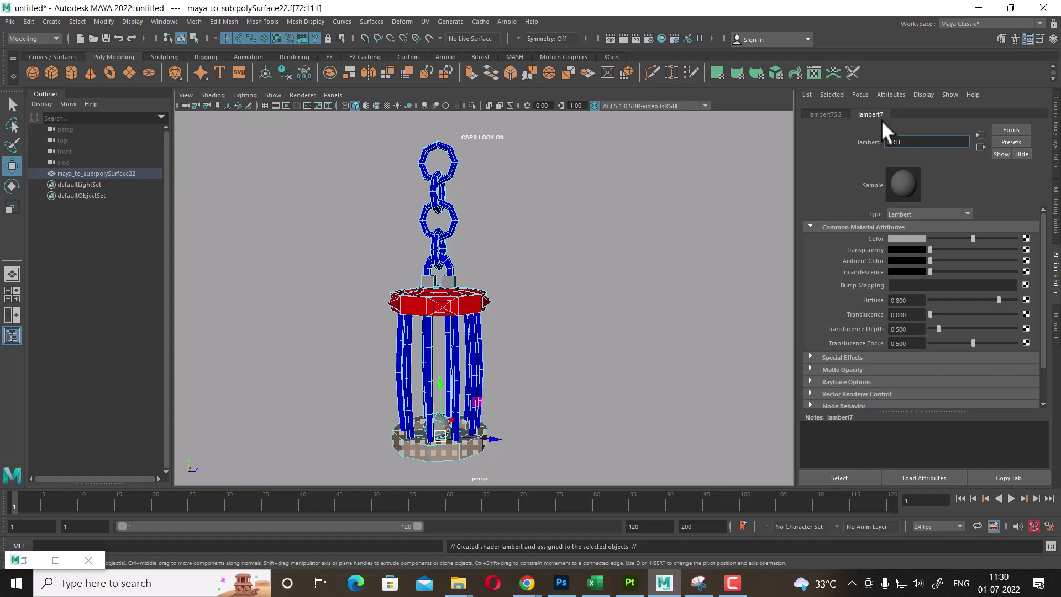
pyautogui.write('N')
pyautogui.press('Return')
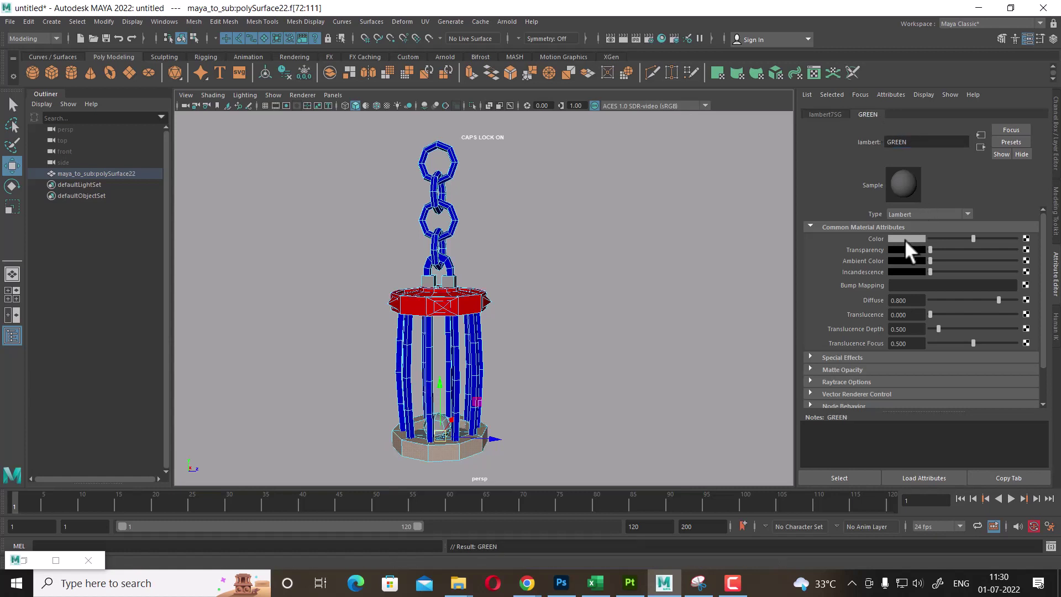
pyautogui.click(906, 238)
pyautogui.click(888, 213)
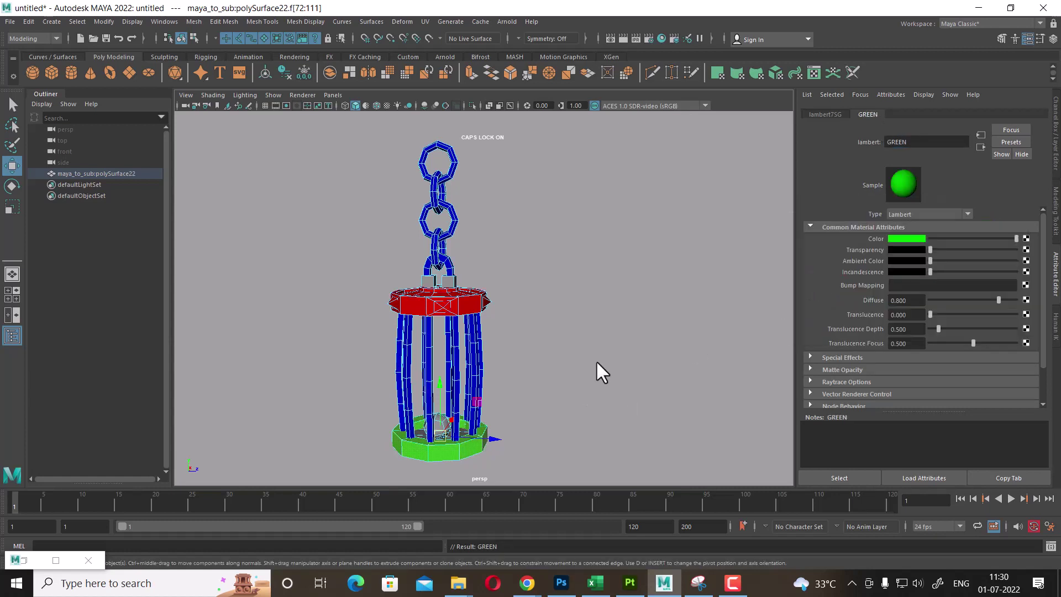
pyautogui.moveTo(595, 360)
pyautogui.keyDown('alt'); pyautogui.mouseDown()
pyautogui.moveTo(536, 408)
pyautogui.moveTo(573, 331)
pyautogui.moveTo(544, 277)
pyautogui.mouseUp(); pyautogui.keyUp('alt')
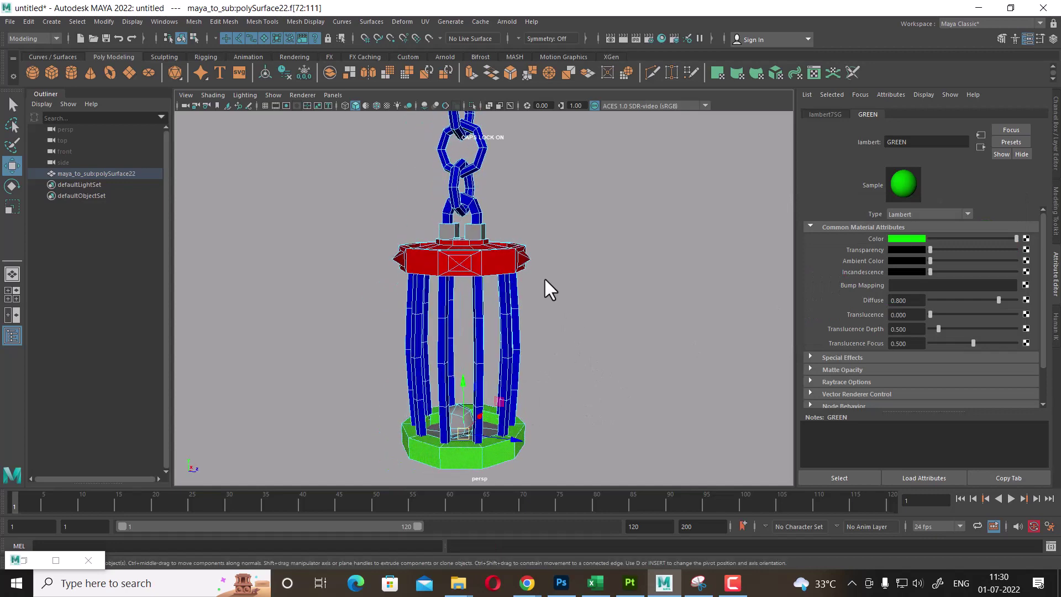
# Select and grow the block faces under the chain and assign them the BLUE material.
pyautogui.moveTo(507, 213)
pyautogui.mouseDown()
pyautogui.moveTo(396, 233)
pyautogui.moveTo(548, 241)
pyautogui.moveTo(500, 234)
pyautogui.moveTo(490, 250)
pyautogui.moveTo(501, 238)
pyautogui.mouseUp()
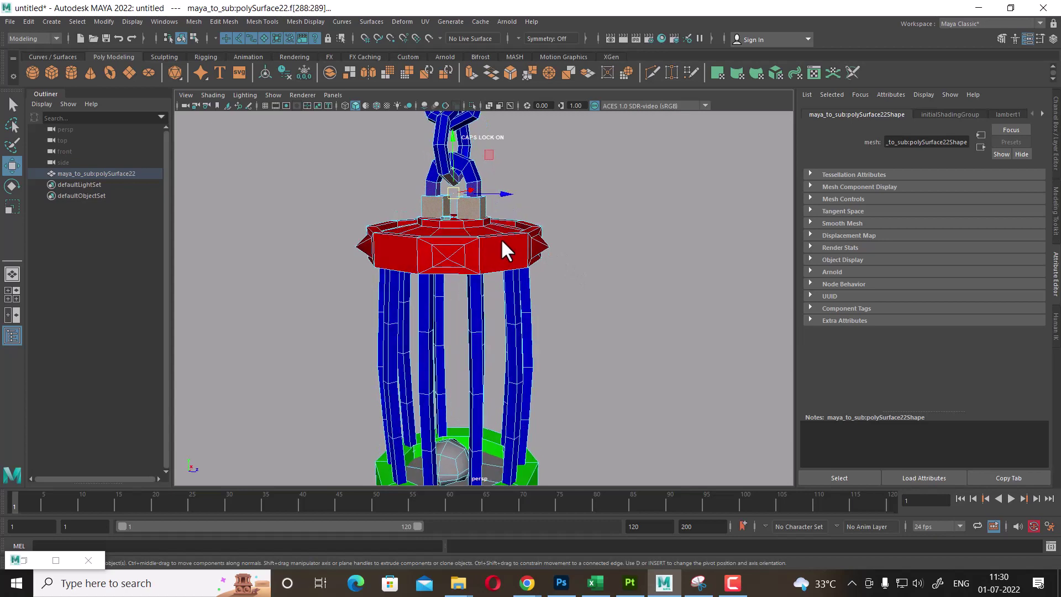
pyautogui.hotkey('shift', '.')
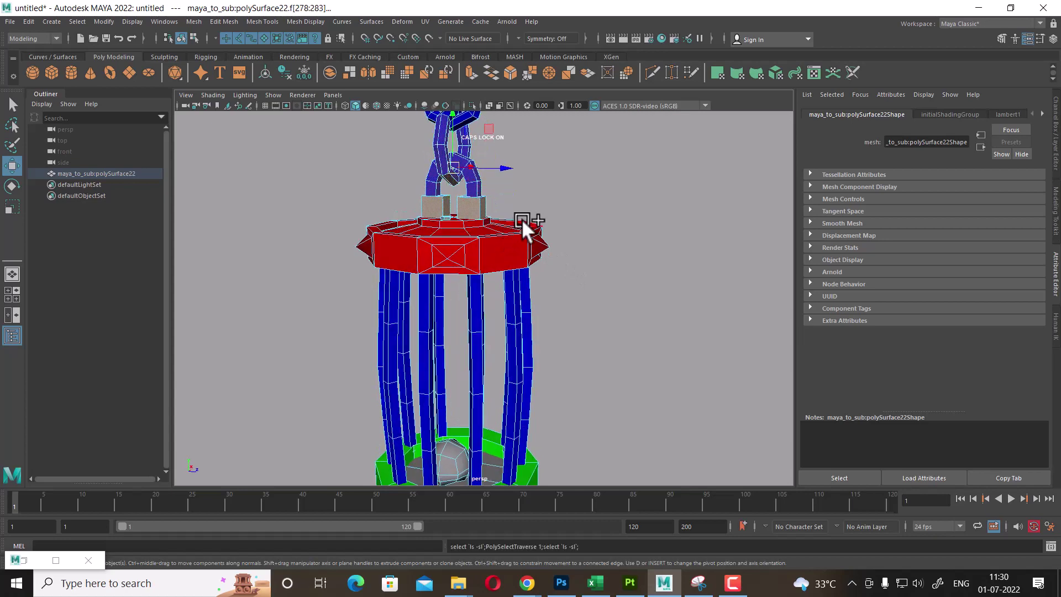
pyautogui.moveTo(474, 207)
pyautogui.mouseDown(button='right')
pyautogui.moveTo(556, 492)
pyautogui.moveTo(559, 484)
pyautogui.mouseUp(button='right')
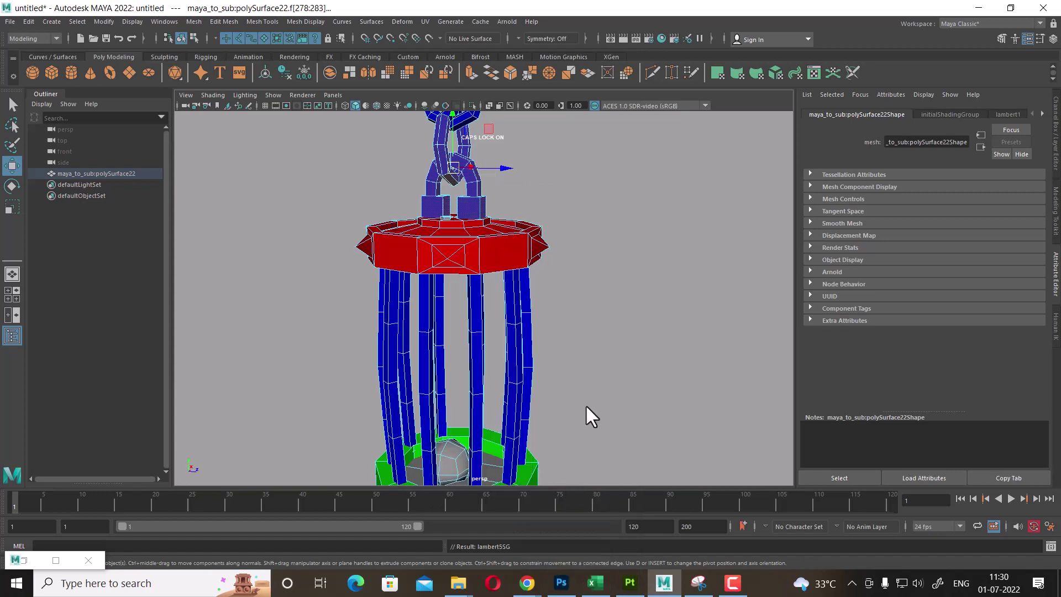
pyautogui.click(625, 273)
# Assign the GREEN material to the small pentagonal piece on the lantern lid.
pyautogui.keyDown('alt'); pyautogui.moveTo(465, 214); pyautogui.dragTo(465, 308); pyautogui.keyUp('alt')
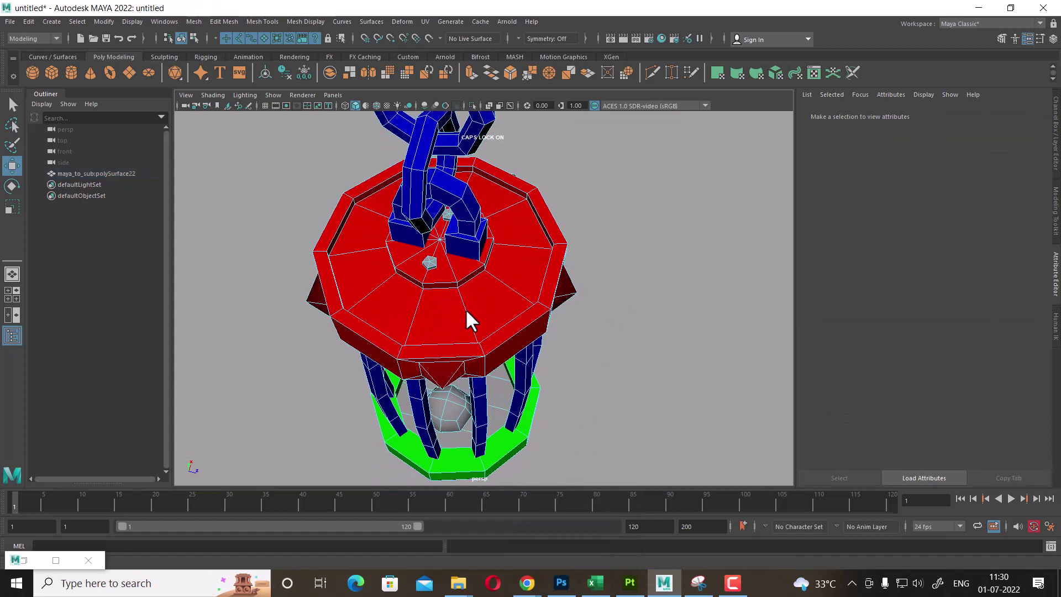
pyautogui.scroll(3, 416, 274)
pyautogui.click(410, 246)
pyautogui.moveTo(409, 244)
pyautogui.keyDown('alt'); pyautogui.mouseDown()
pyautogui.moveTo(419, 208)
pyautogui.moveTo(541, 143)
pyautogui.moveTo(525, 283)
pyautogui.mouseUp(); pyautogui.keyUp('alt')
pyautogui.click(511, 190)
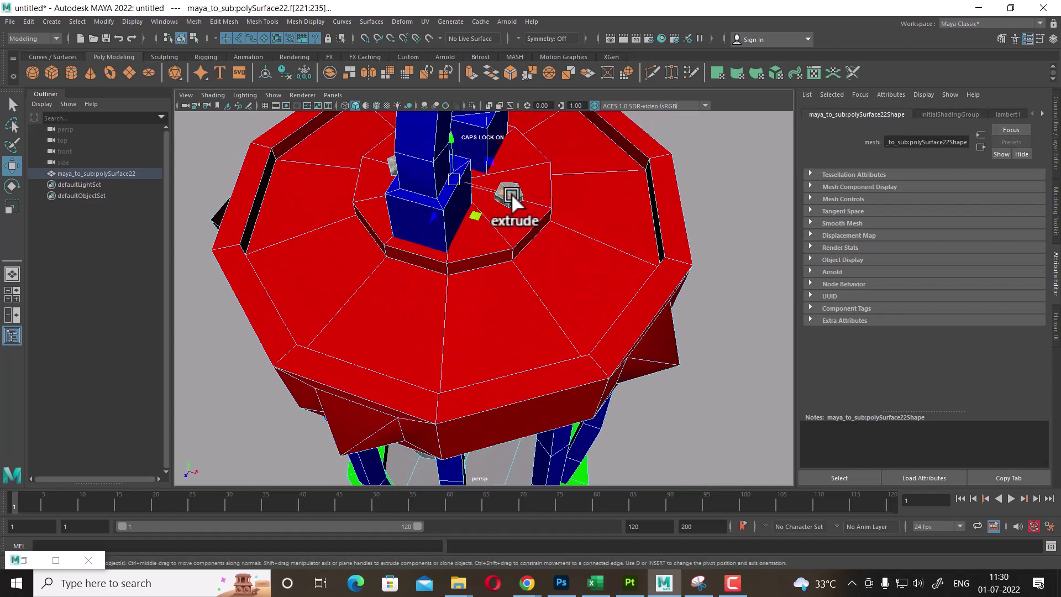
pyautogui.moveTo(512, 194); pyautogui.dragTo(554, 487, button='right')
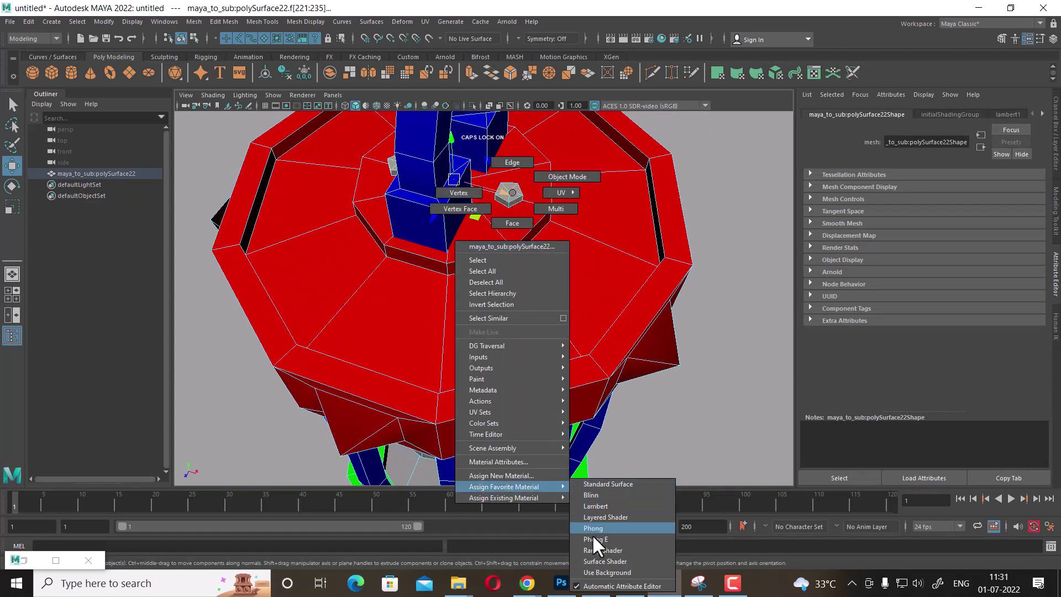
pyautogui.moveTo(504, 498)
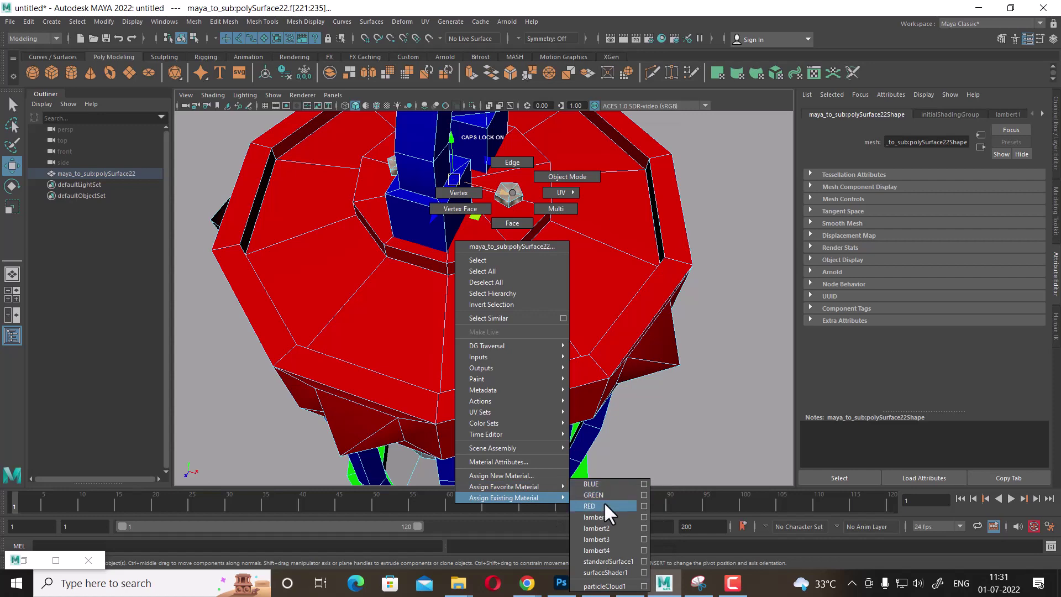
pyautogui.click(605, 495)
pyautogui.moveTo(564, 311)
pyautogui.keyDown('alt'); pyautogui.mouseDown()
pyautogui.moveTo(537, 270)
pyautogui.moveTo(509, 346)
pyautogui.moveTo(533, 307)
pyautogui.moveTo(485, 356)
pyautogui.moveTo(548, 341)
pyautogui.moveTo(539, 359)
pyautogui.mouseUp(); pyautogui.keyUp('alt')
# Assign the existing RED material to the floor faces inside the cage.
pyautogui.click(542, 379)
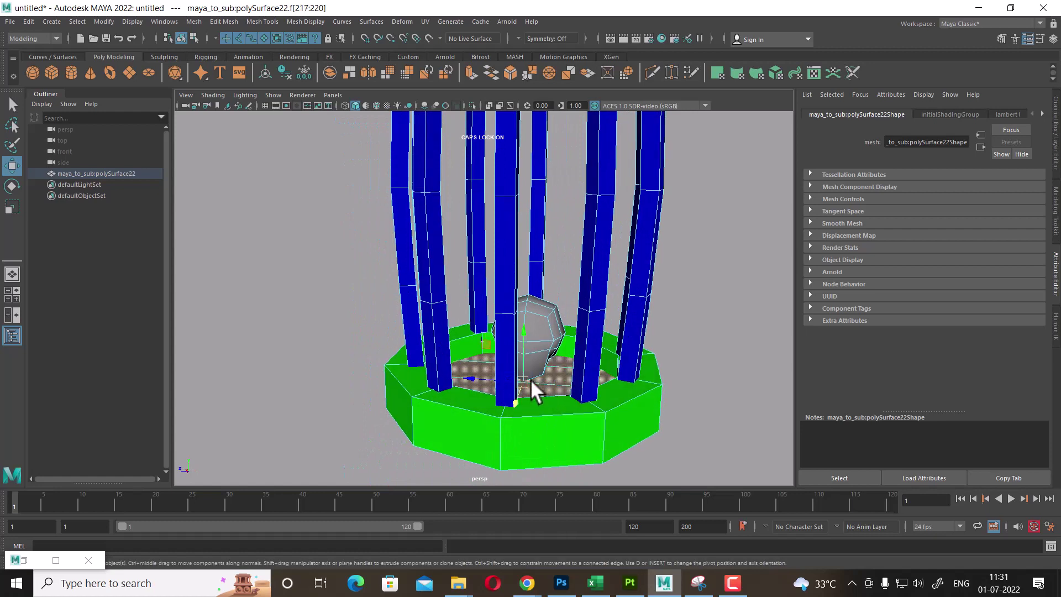
pyautogui.moveTo(532, 380); pyautogui.dragTo(570, 569, button='right')
pyautogui.moveTo(522, 586)
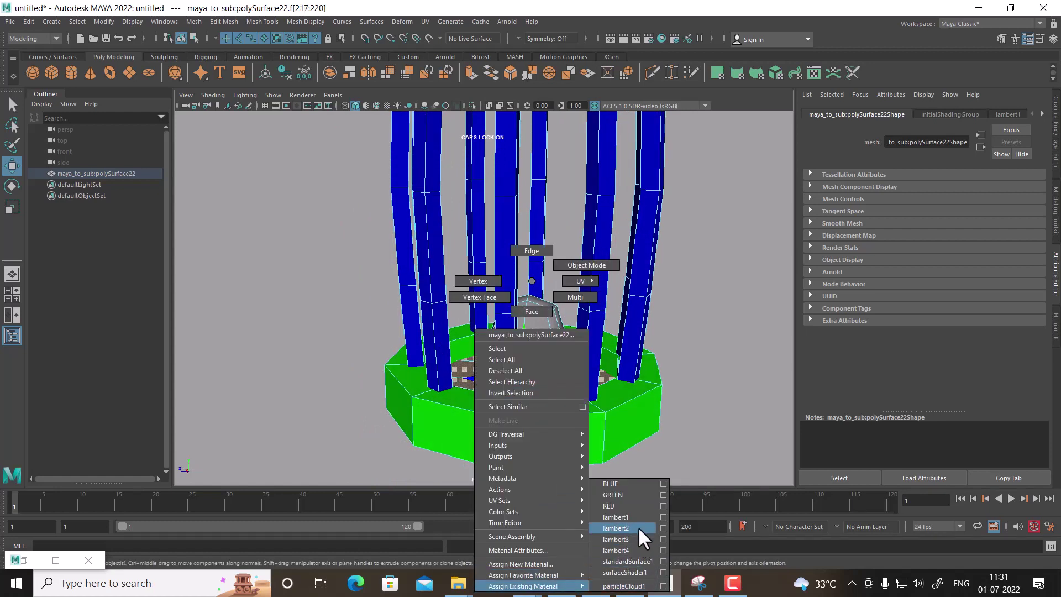
pyautogui.click(627, 504)
pyautogui.click(656, 469)
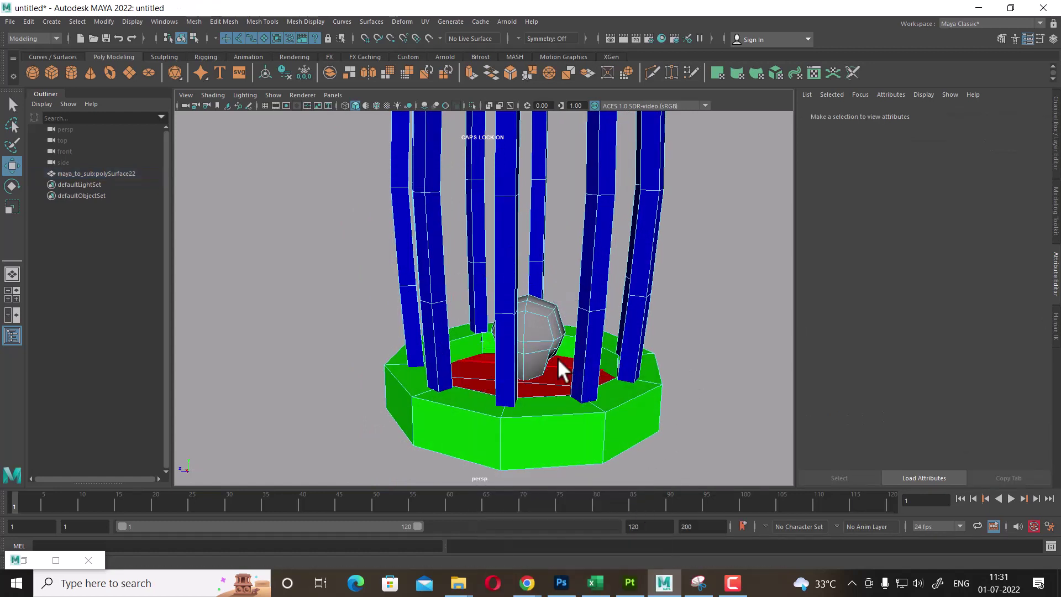
# Assign the GREEN material to all faces of the faceted ball, then zoom out to the whole cage.
pyautogui.click(544, 327)
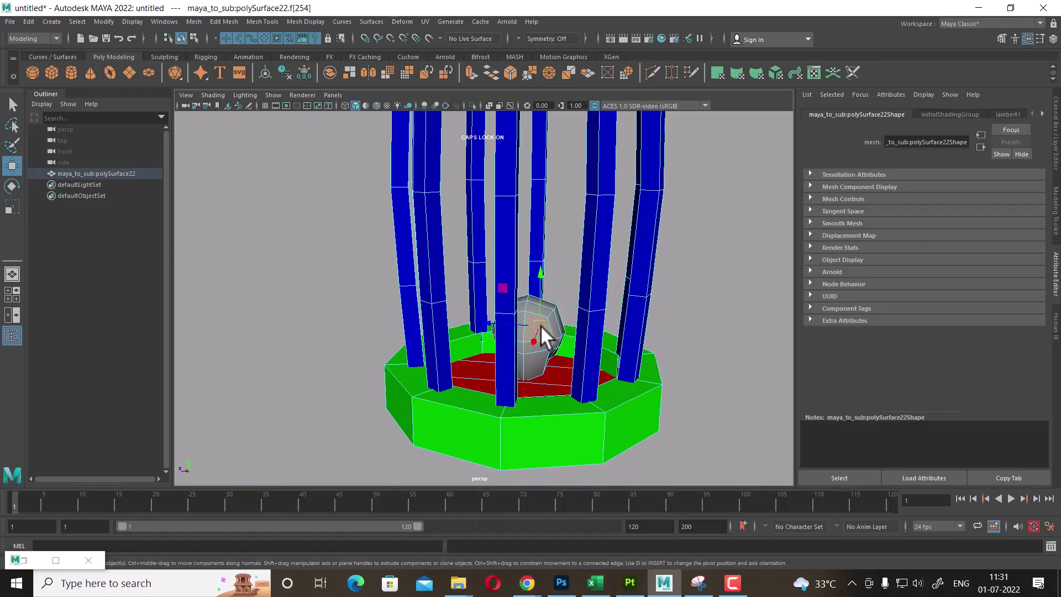
pyautogui.click(546, 355)
pyautogui.doubleClick(539, 359)
pyautogui.moveTo(549, 281); pyautogui.dragTo(587, 580, button='right')
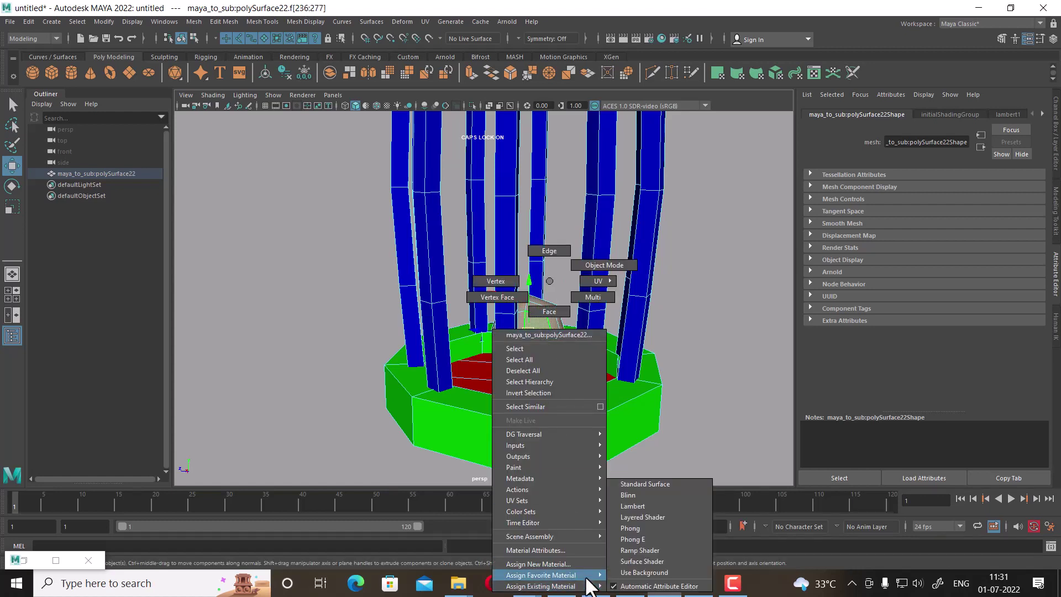
pyautogui.click(658, 491)
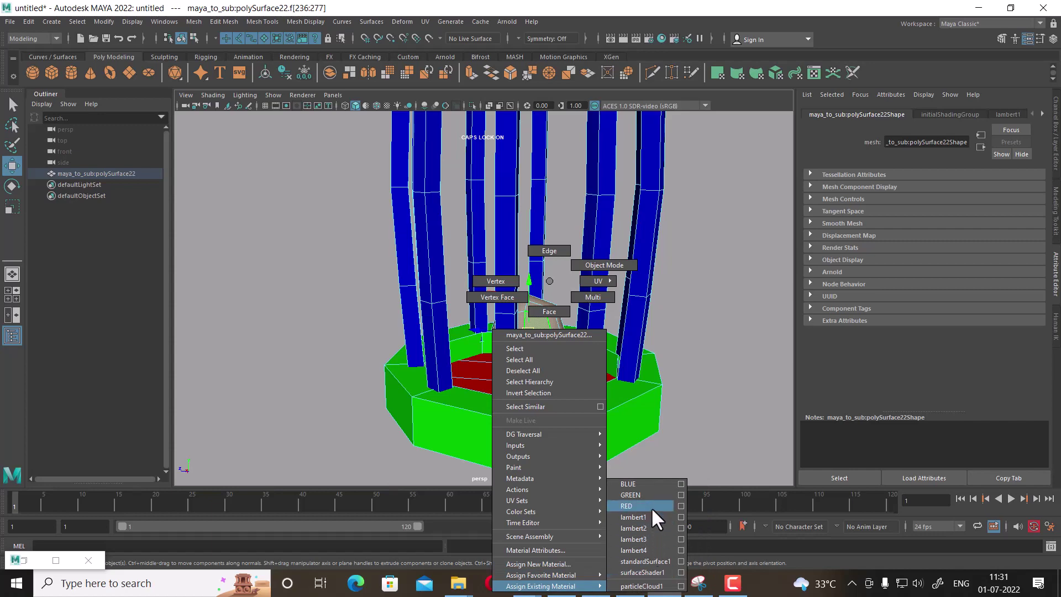
pyautogui.click(651, 496)
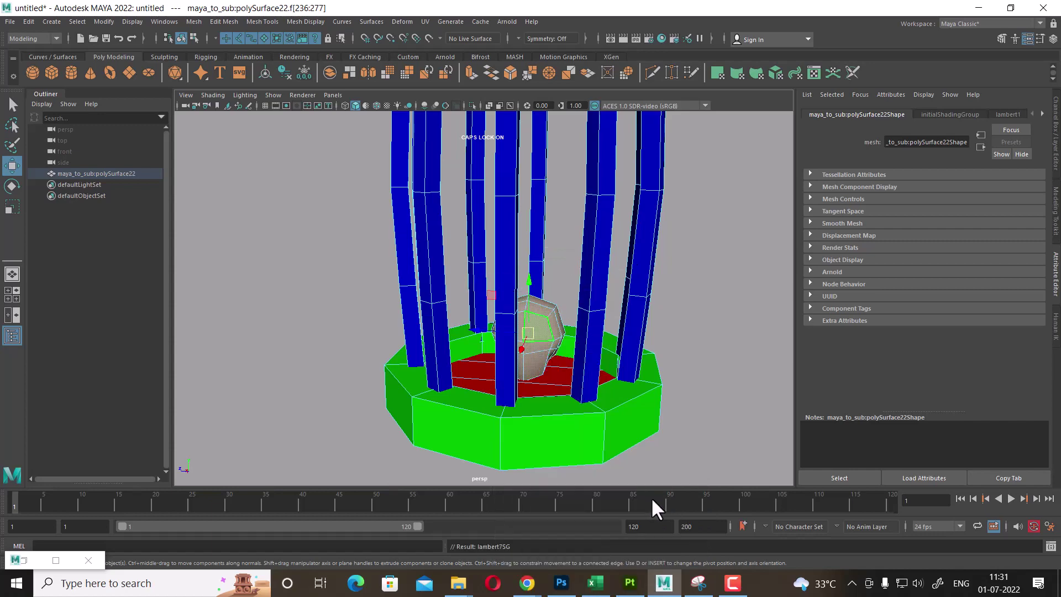
pyautogui.click(724, 356)
pyautogui.keyDown('alt'); pyautogui.moveTo(565, 345); pyautogui.dragTo(612, 337); pyautogui.keyUp('alt')
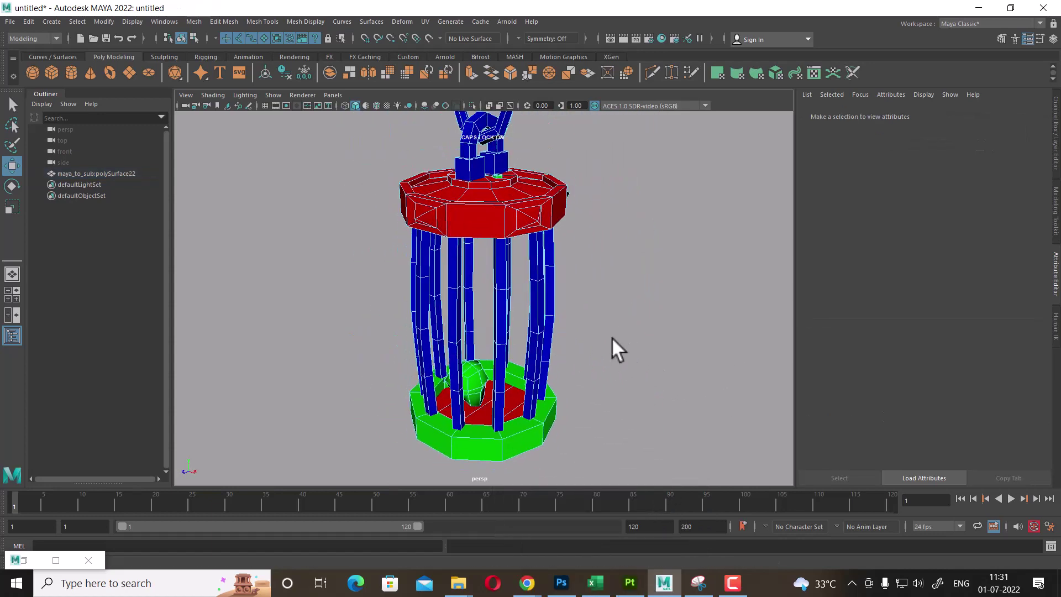
pyautogui.keyDown('alt'); pyautogui.moveTo(611, 338); pyautogui.dragTo(562, 276, button='right'); pyautogui.keyUp('alt')
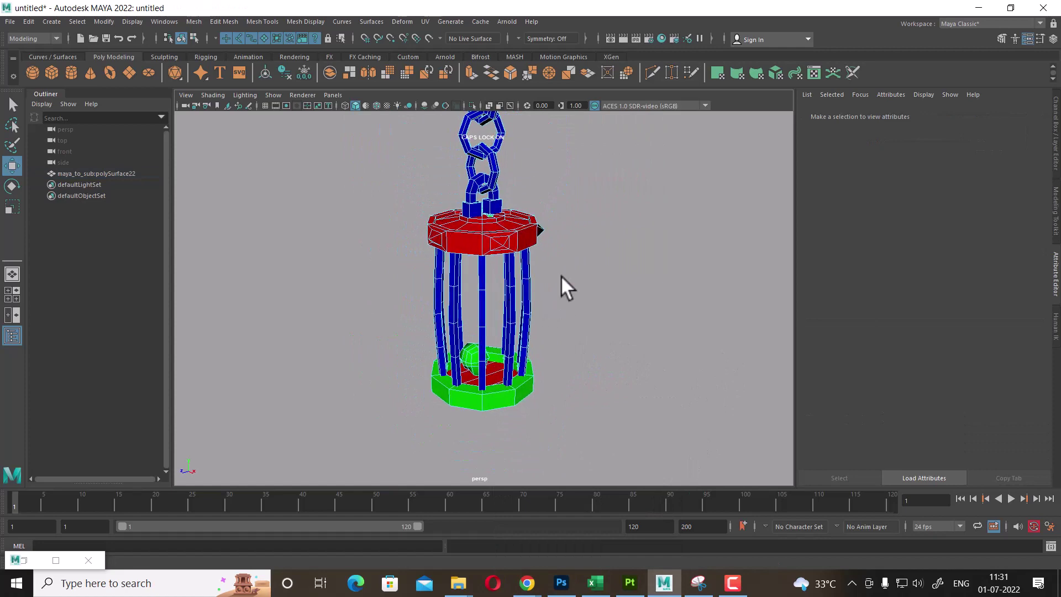
# Delete unused nodes in Hypershade, removing lambert2–4 and the surfaceShader materials.
pyautogui.click(661, 39)
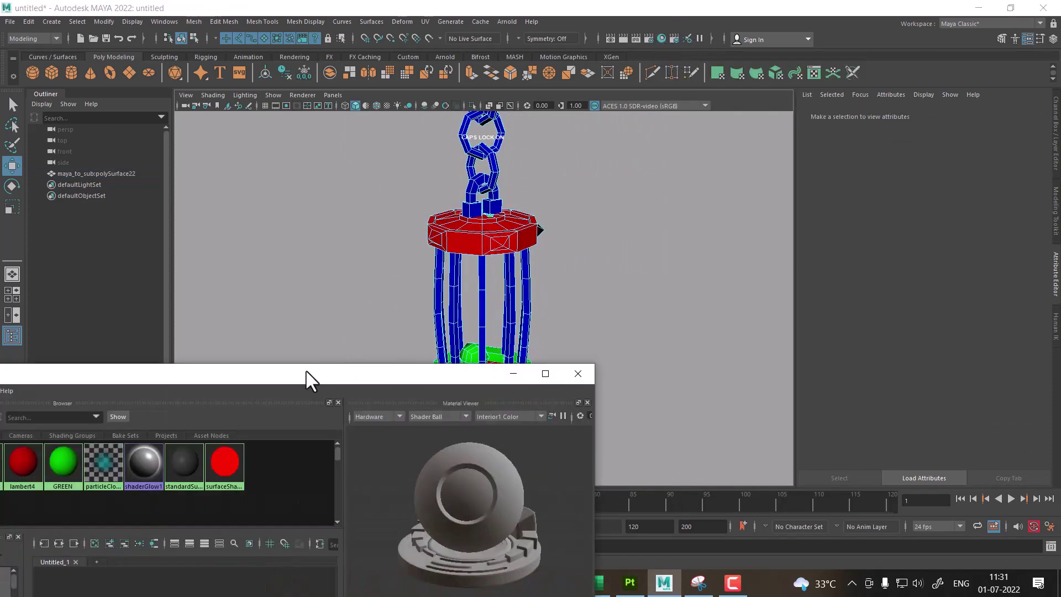
pyautogui.moveTo(306, 372); pyautogui.dragTo(446, 267)
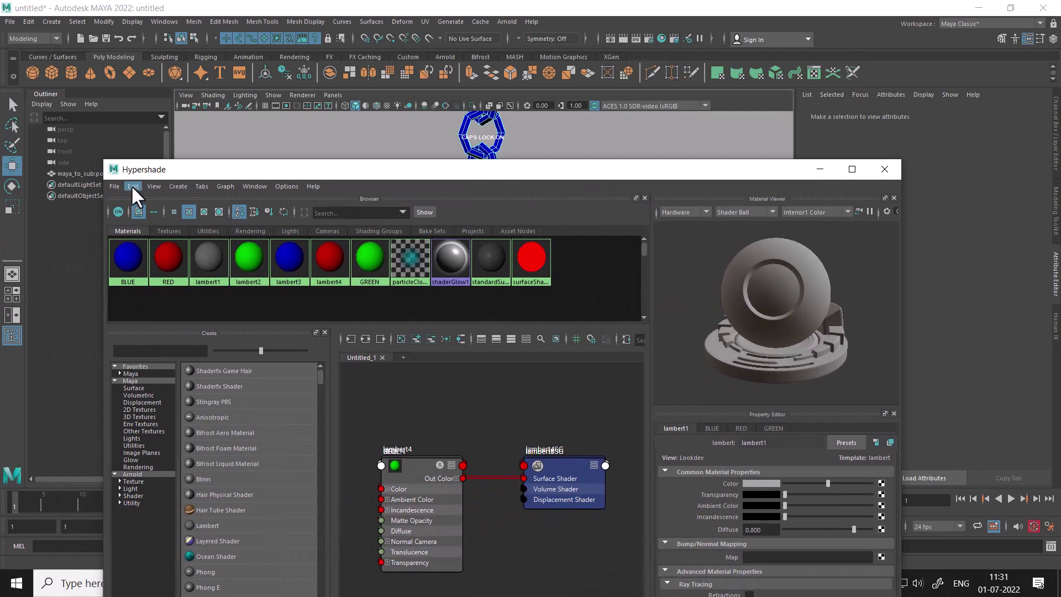
pyautogui.click(131, 184)
pyautogui.click(162, 210)
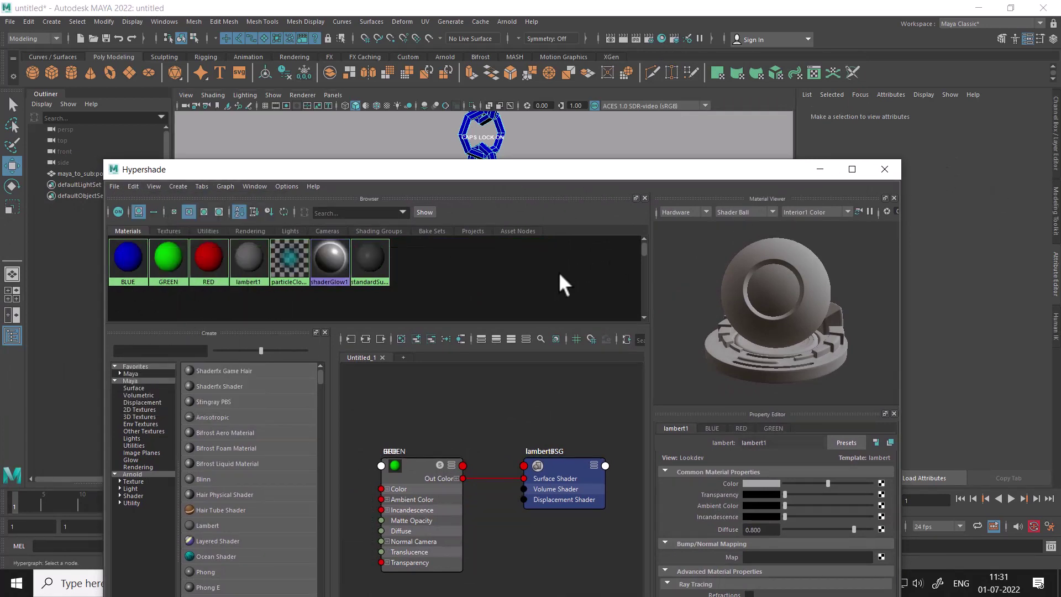
pyautogui.click(884, 169)
# Orbit around the cage, return to object mode and select the whole cage model.
pyautogui.keyDown('alt'); pyautogui.moveTo(541, 282); pyautogui.dragTo(617, 291); pyautogui.keyUp('alt')
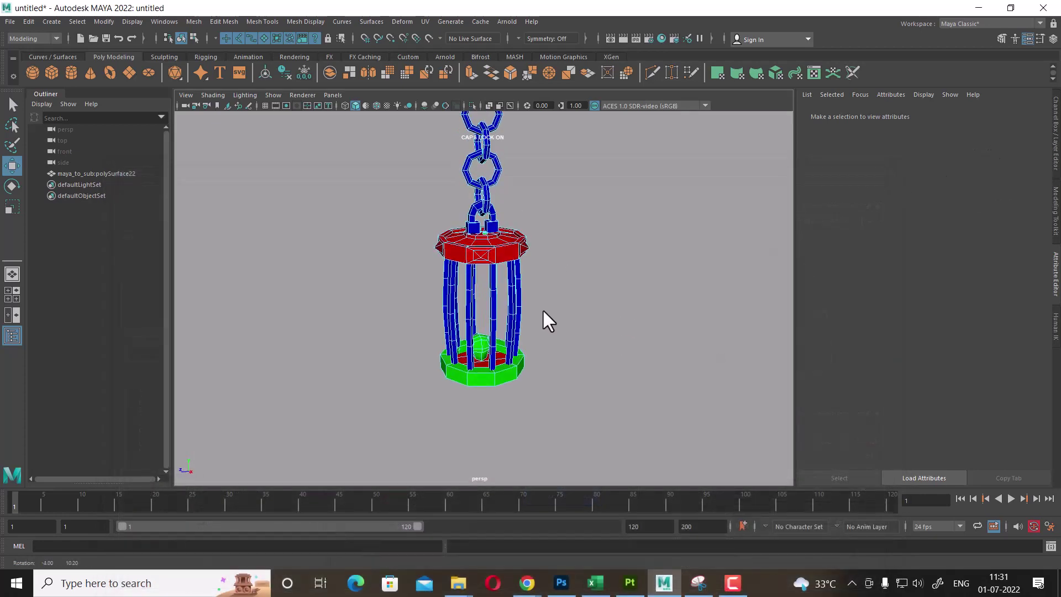
pyautogui.moveTo(543, 311)
pyautogui.keyDown('alt'); pyautogui.mouseDown()
pyautogui.moveTo(590, 293)
pyautogui.moveTo(569, 374)
pyautogui.moveTo(603, 339)
pyautogui.mouseUp(); pyautogui.keyUp('alt')
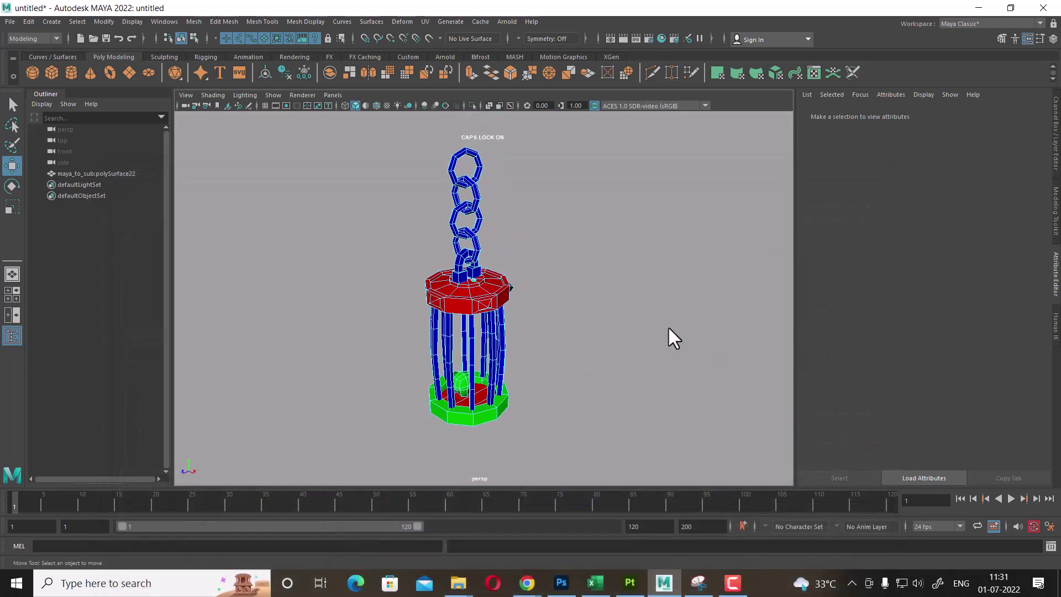
pyautogui.moveTo(482, 297); pyautogui.dragTo(569, 243, button='right')
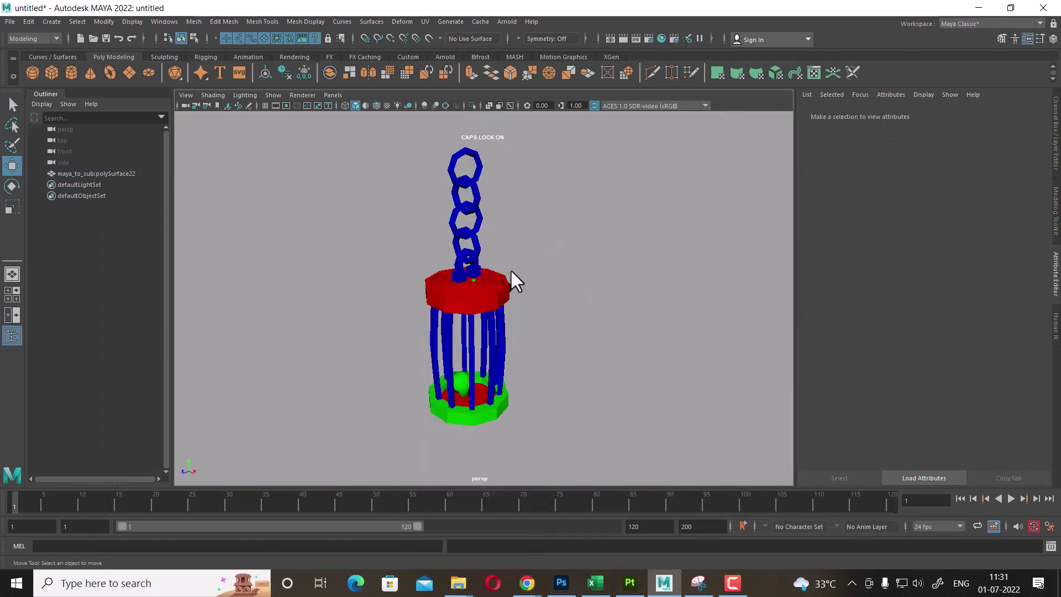
pyautogui.click(462, 345)
# Export the selected lantern as 'maya to sub_ID1obj.obj' into the class 1 project folder.
pyautogui.click(10, 21)
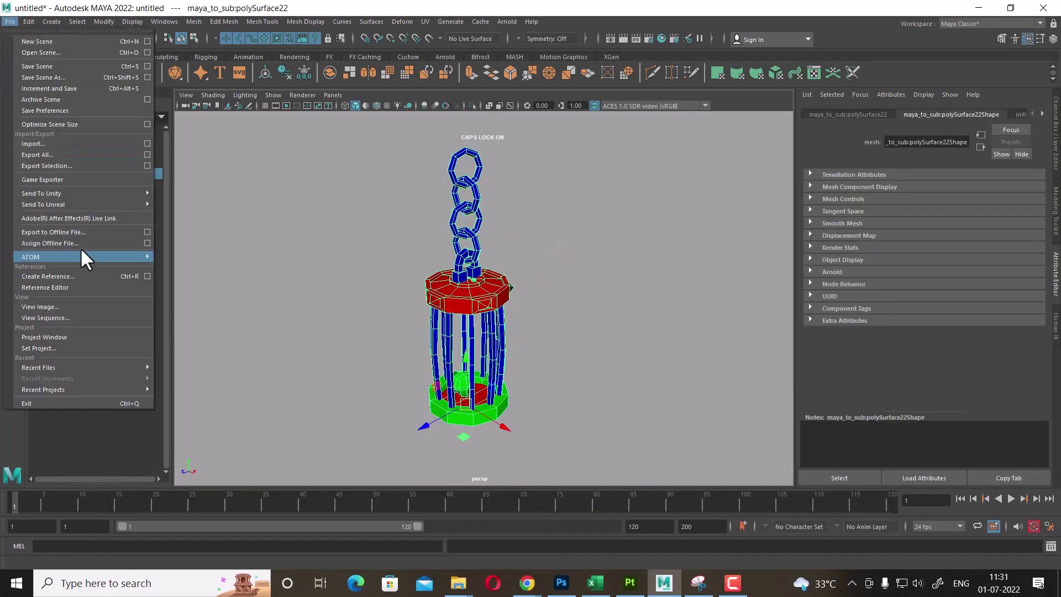
pyautogui.click(145, 164)
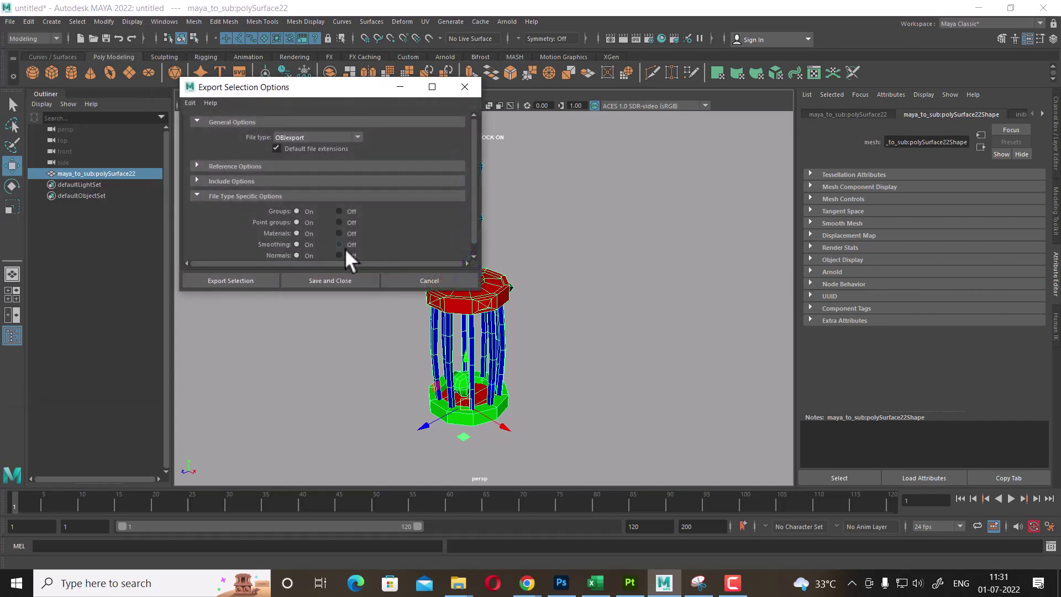
pyautogui.click(237, 280)
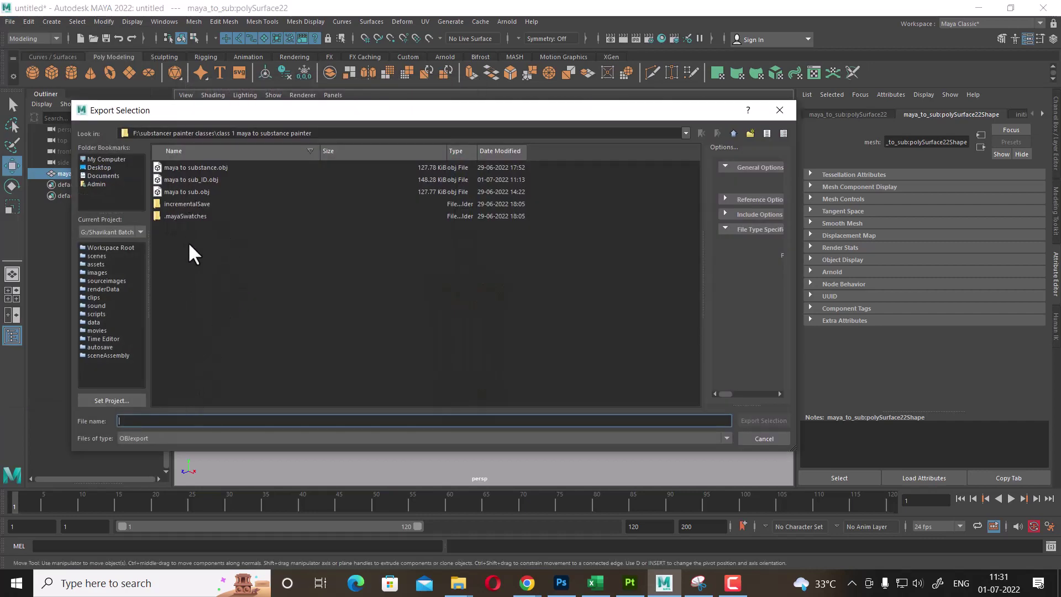
pyautogui.click(177, 179)
pyautogui.click(163, 421)
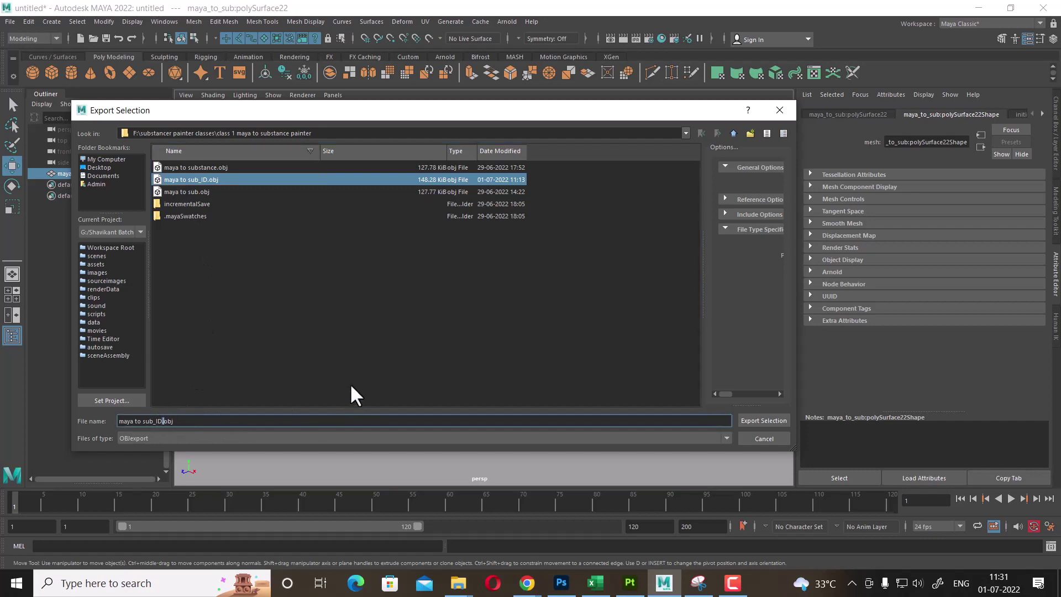
pyautogui.write('1')
pyautogui.press('Return')
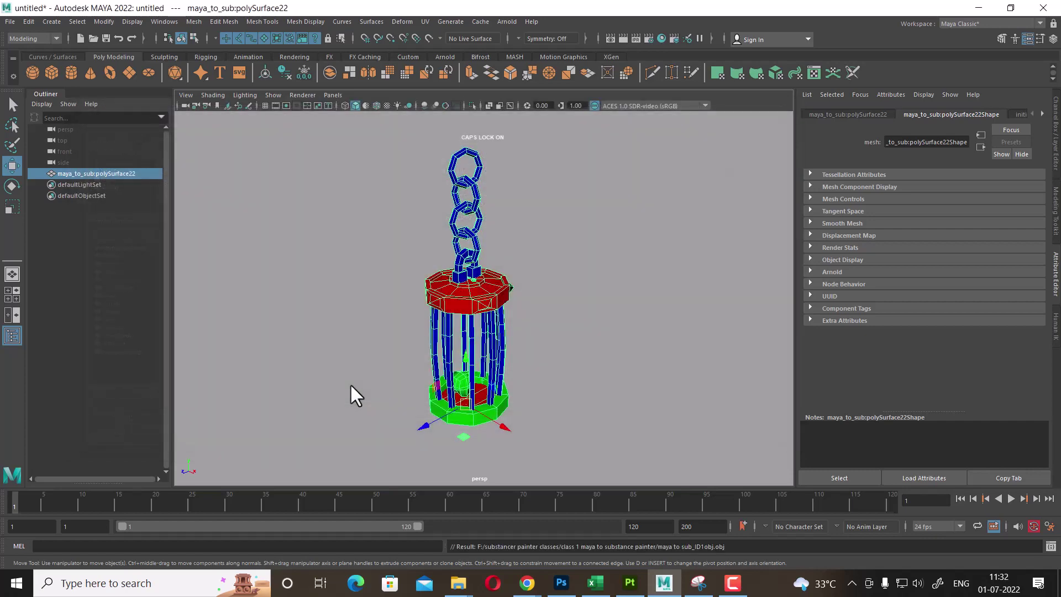
# Start a new Substance Painter project using the mesh 'maya to sub_ID1obj'.
pyautogui.click(629, 583)
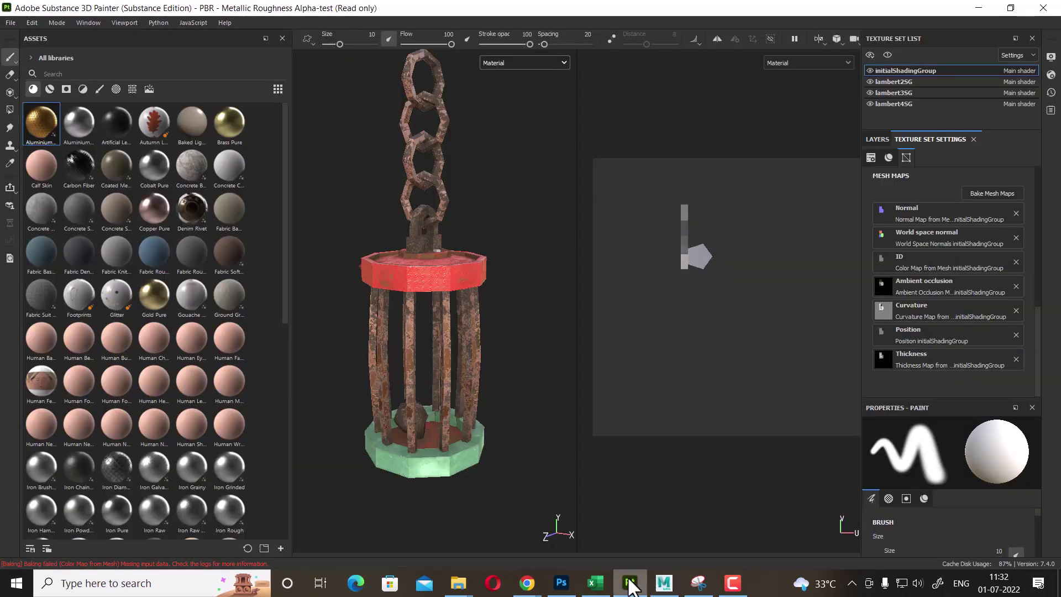
pyautogui.click(10, 23)
pyautogui.click(14, 35)
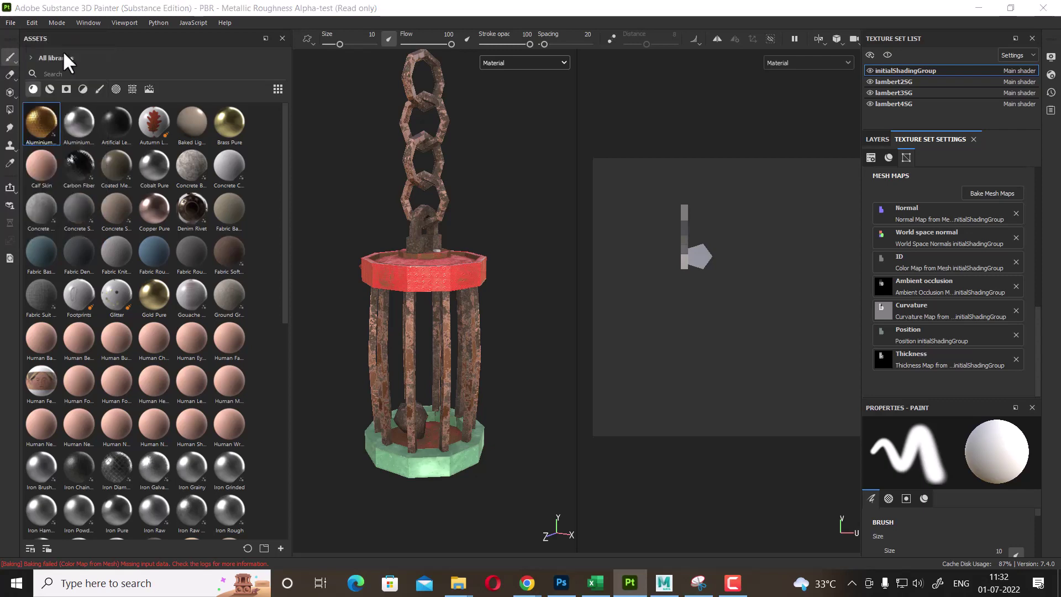
pyautogui.click(646, 170)
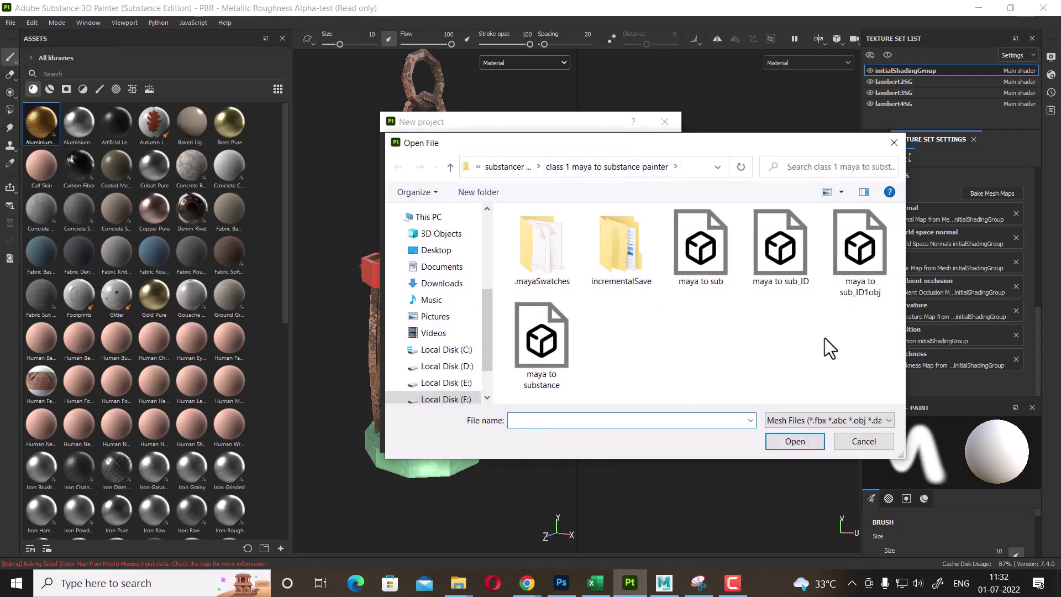
pyautogui.doubleClick(860, 259)
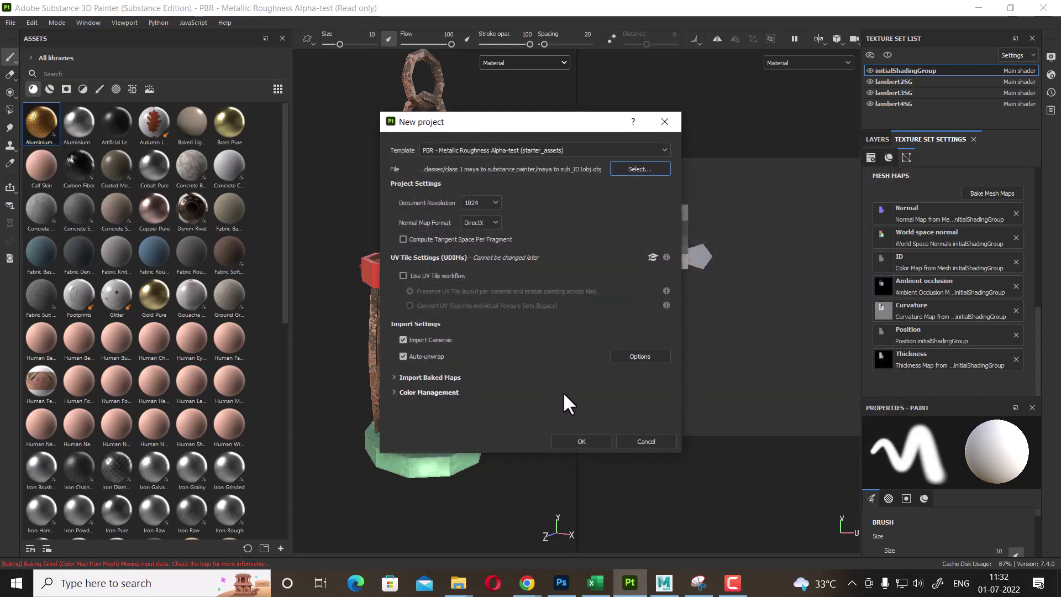
# Set 2048 resolution and the PBR Metallic Roughness Alpha-blend template, then confirm the project.
pyautogui.click(490, 203)
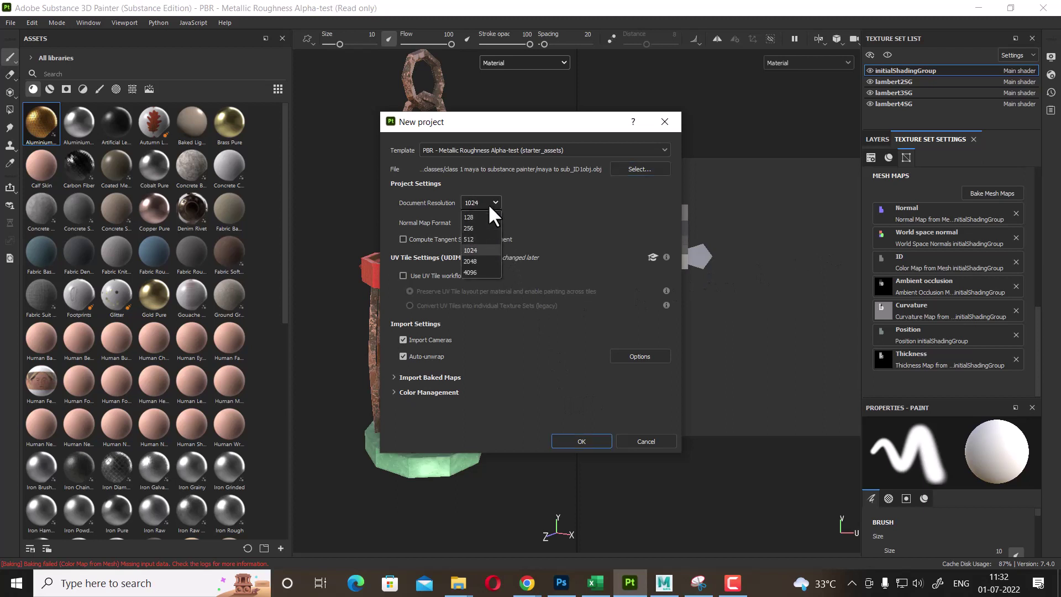
pyautogui.click(475, 261)
pyautogui.click(586, 151)
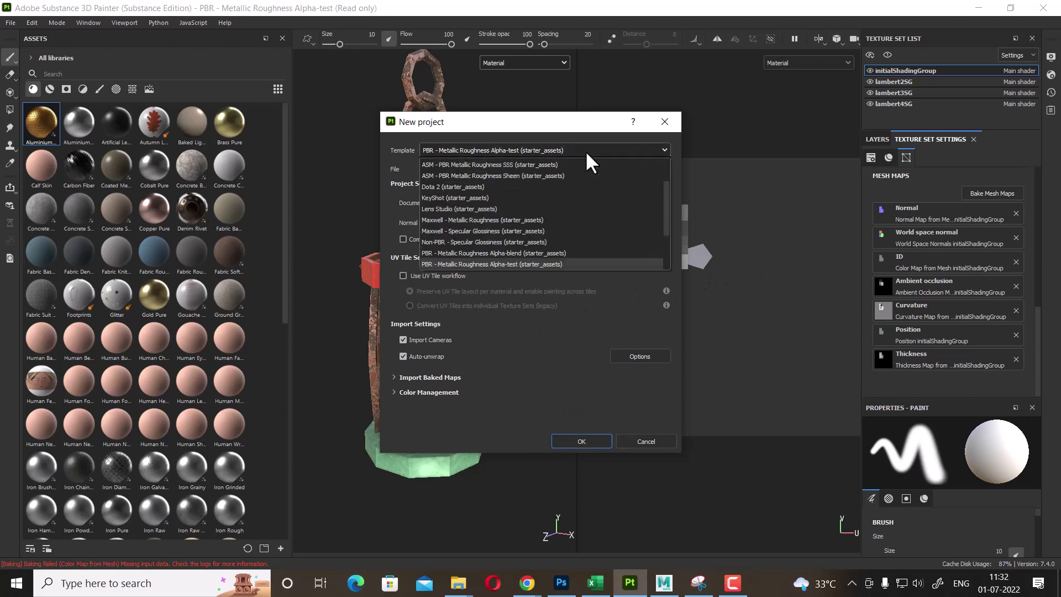
pyautogui.click(565, 252)
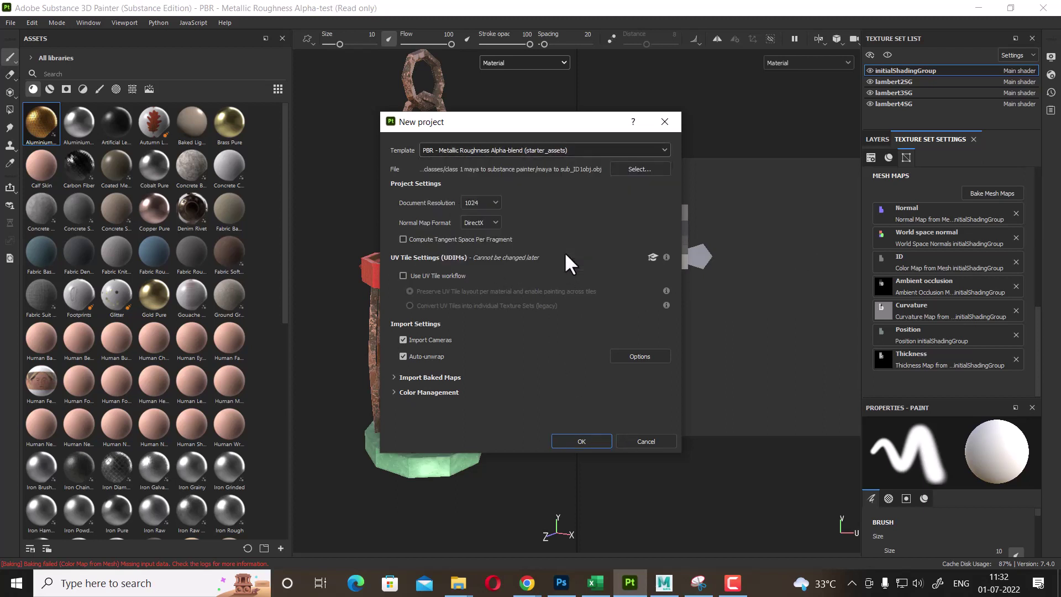
pyautogui.click(579, 437)
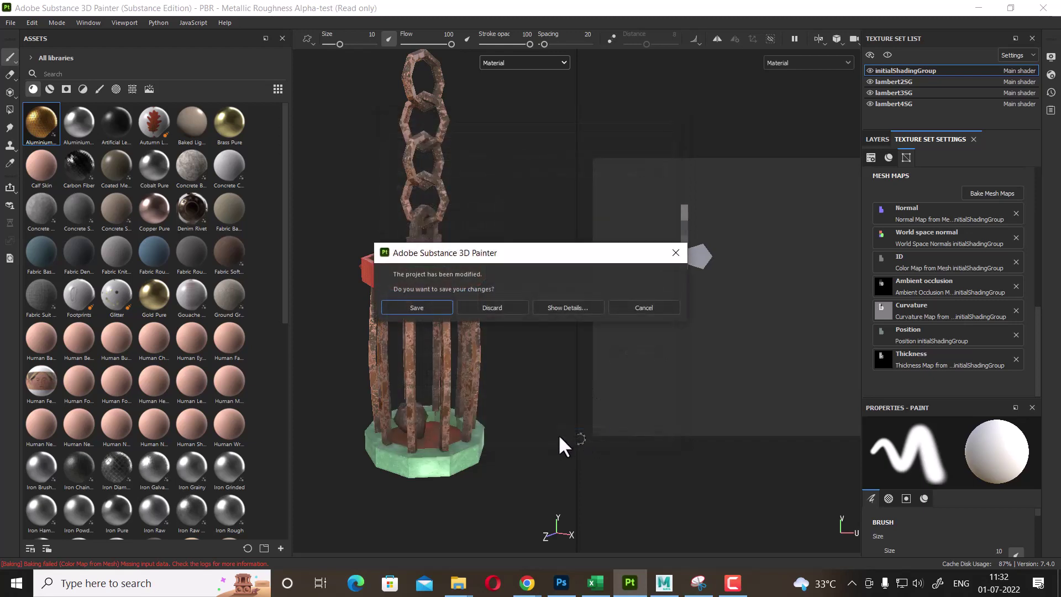
# Discard the old project and inspect the UV layouts of texture sets lambert5SG and lambert6SG.
pyautogui.click(502, 310)
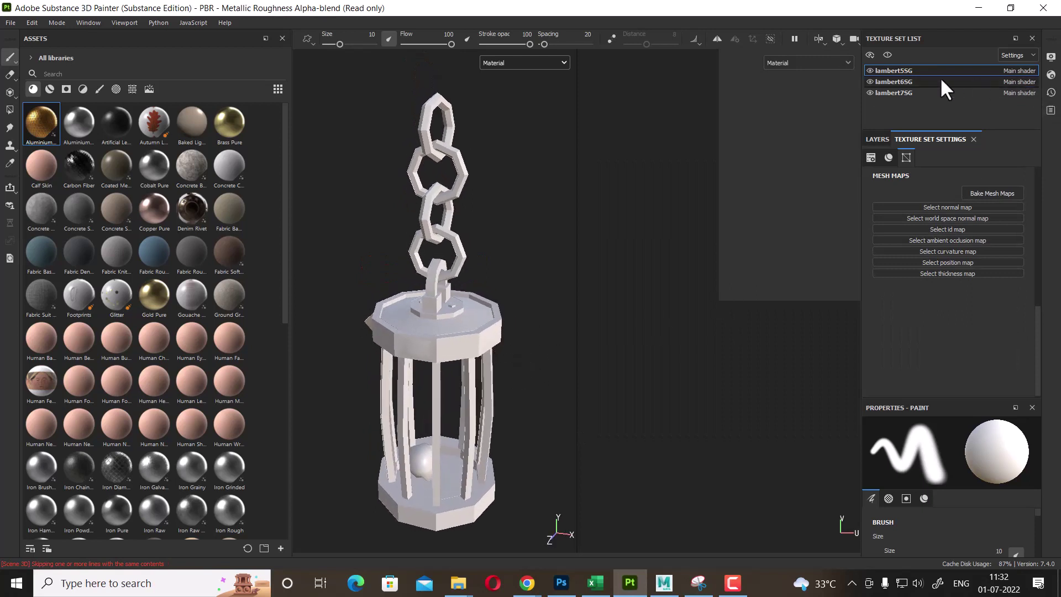
pyautogui.click(896, 81)
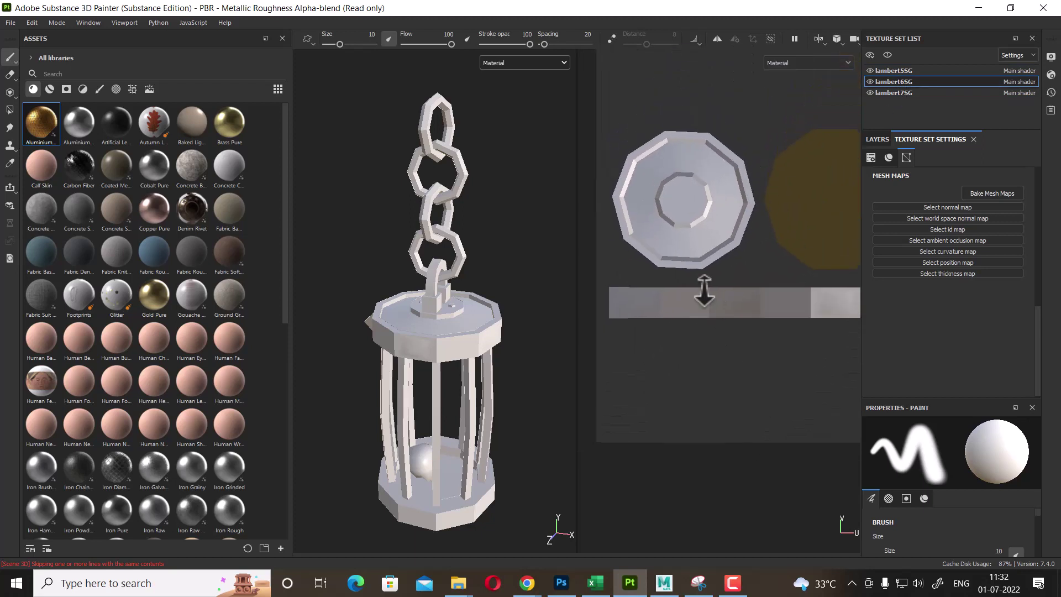
pyautogui.keyDown('alt'); pyautogui.moveTo(685, 331); pyautogui.dragTo(780, 345, button='right'); pyautogui.keyUp('alt')
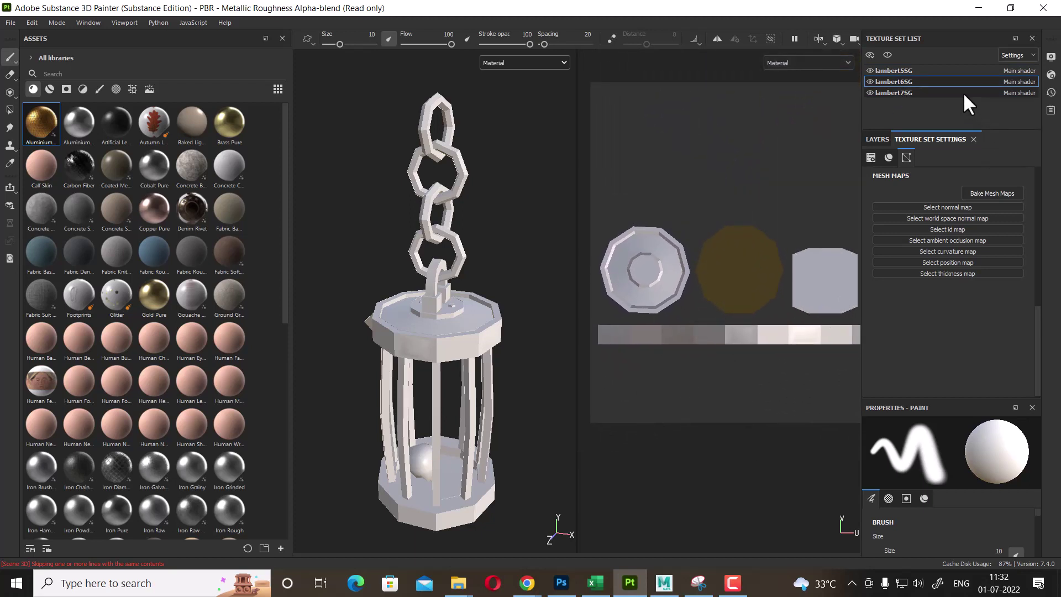
pyautogui.click(910, 72)
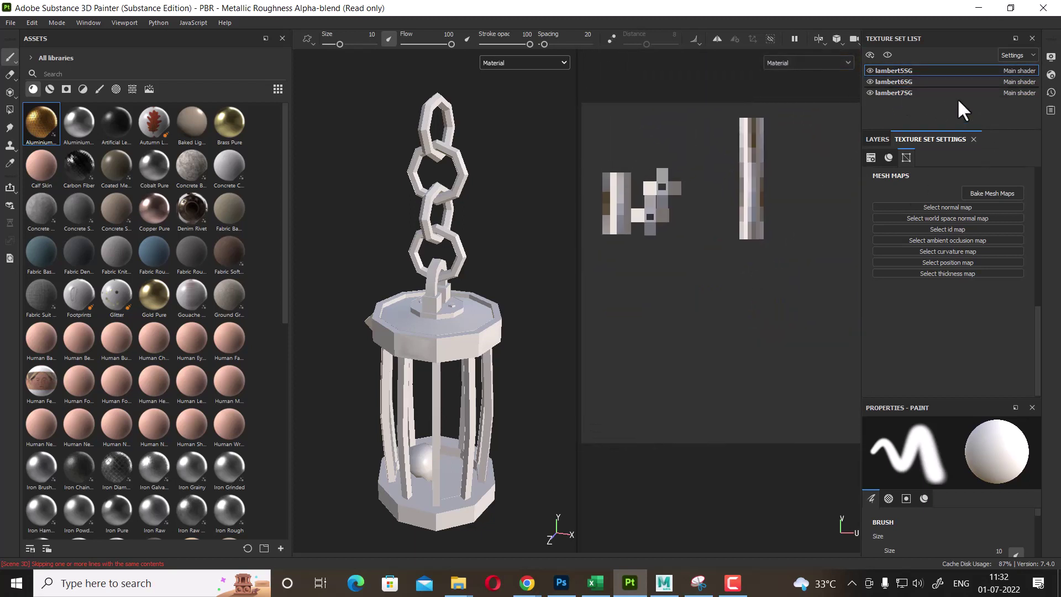
pyautogui.click(912, 82)
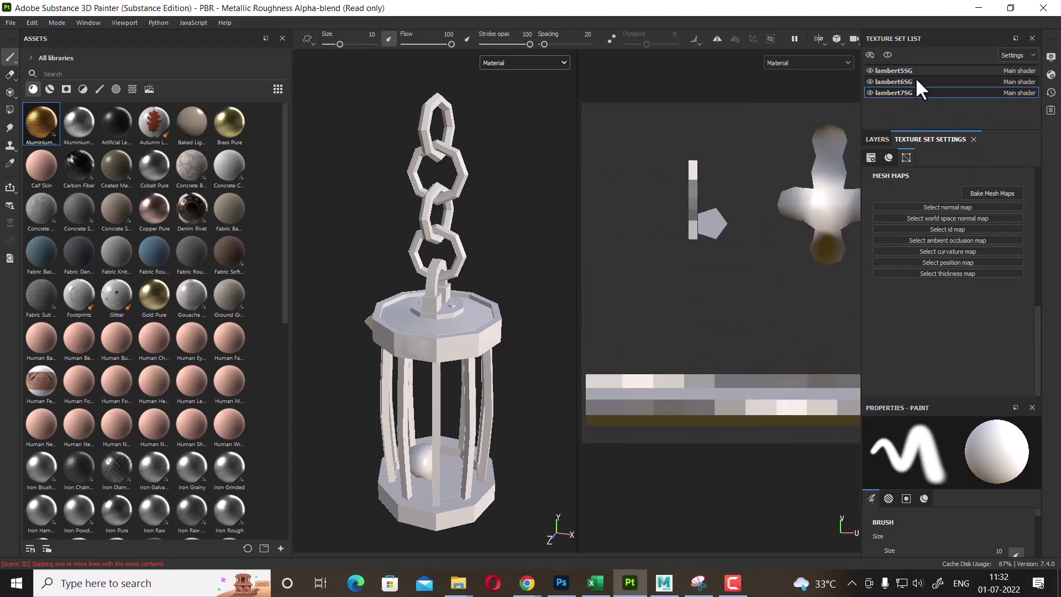
pyautogui.click(909, 72)
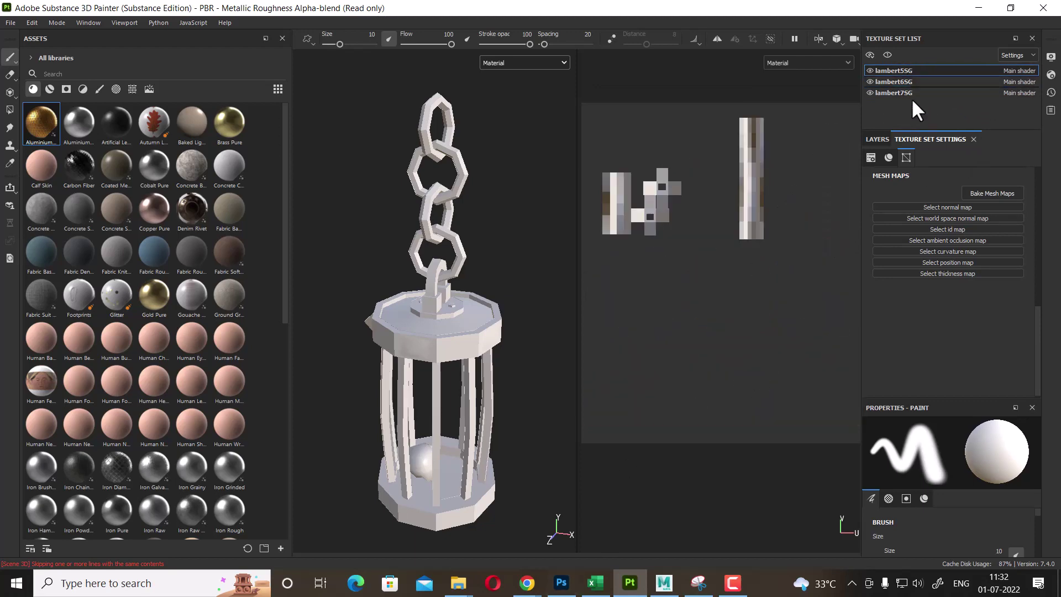
pyautogui.click(664, 583)
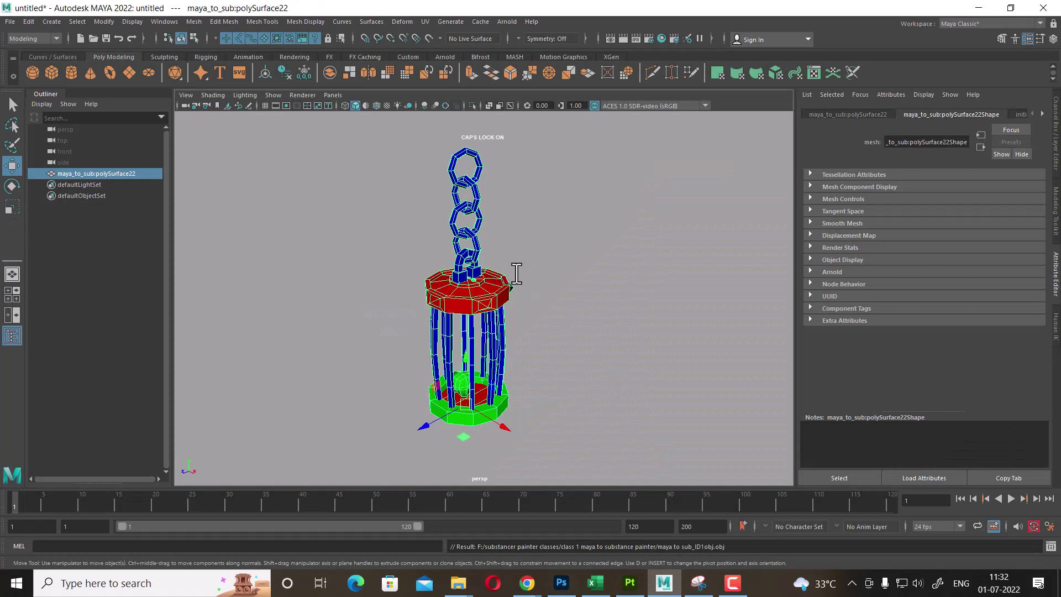
# In Hypershade, select the lantern faces that use the BLUE material.
pyautogui.click(663, 35)
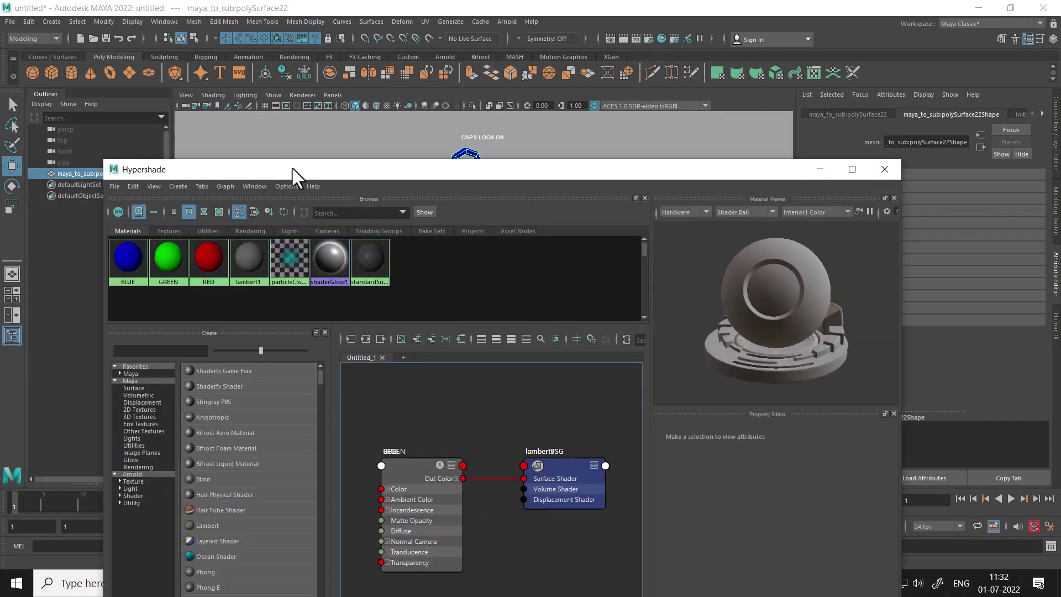
pyautogui.moveTo(294, 173)
pyautogui.mouseDown()
pyautogui.moveTo(810, 210)
pyautogui.moveTo(817, 196)
pyautogui.mouseUp()
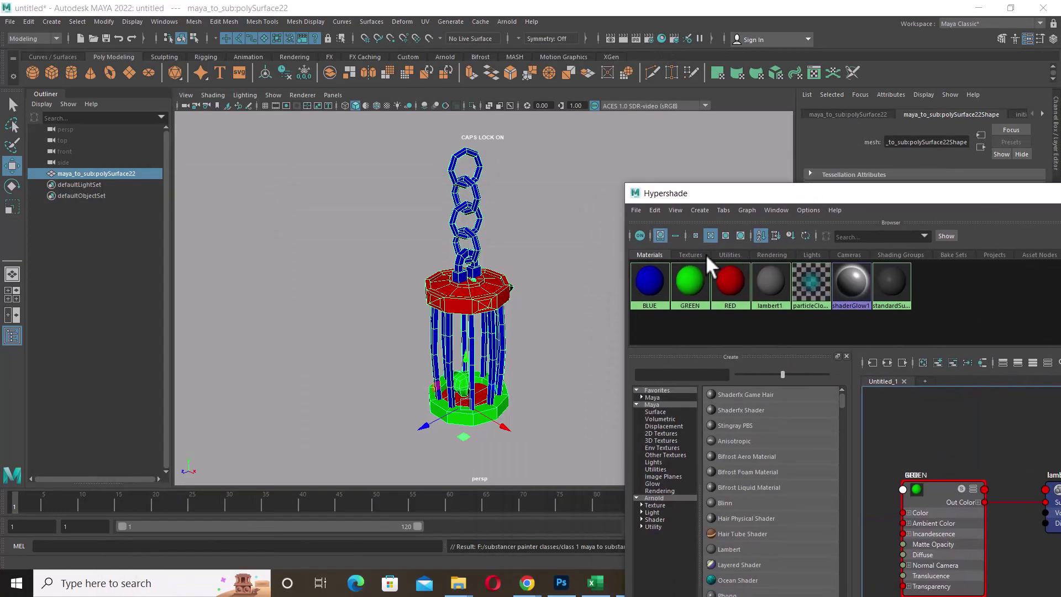
pyautogui.rightClick(650, 282)
pyautogui.click(707, 278)
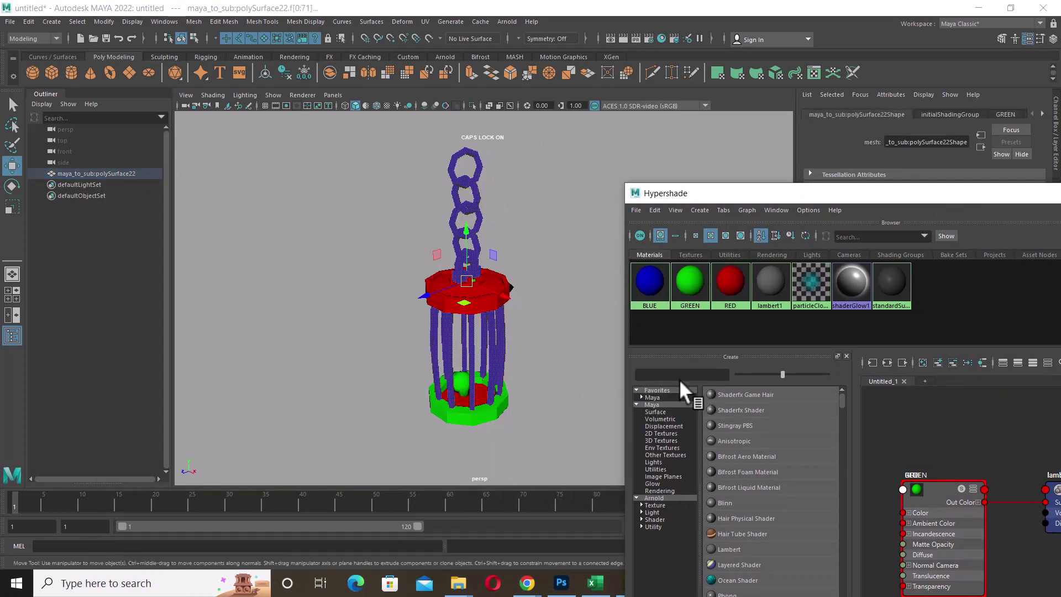
# Select the faces using the GREEN material and view the model in wireframe.
pyautogui.rightClick(688, 282)
pyautogui.click(768, 277)
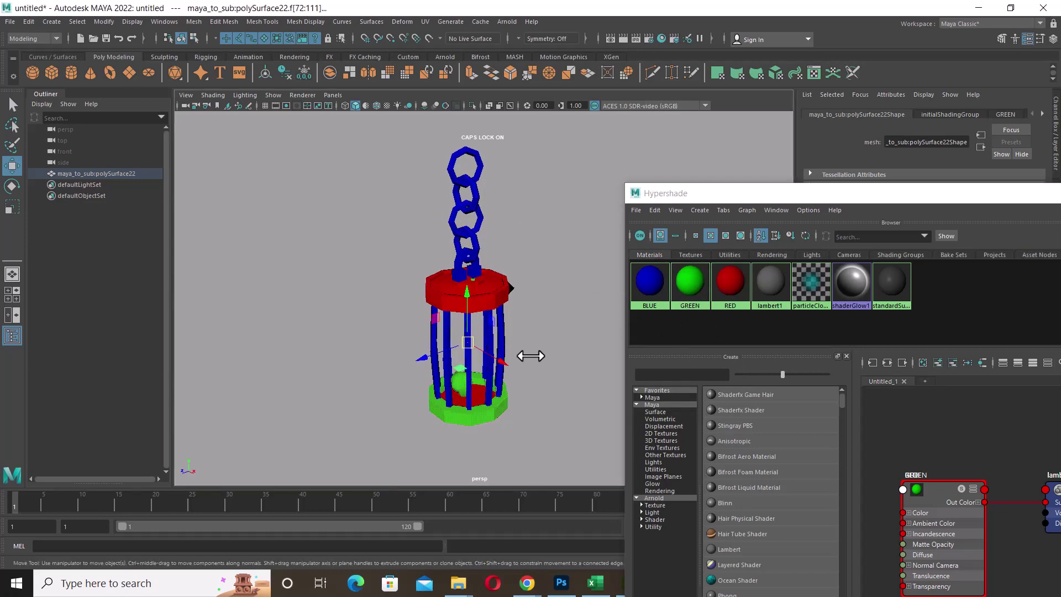
pyautogui.press('4')
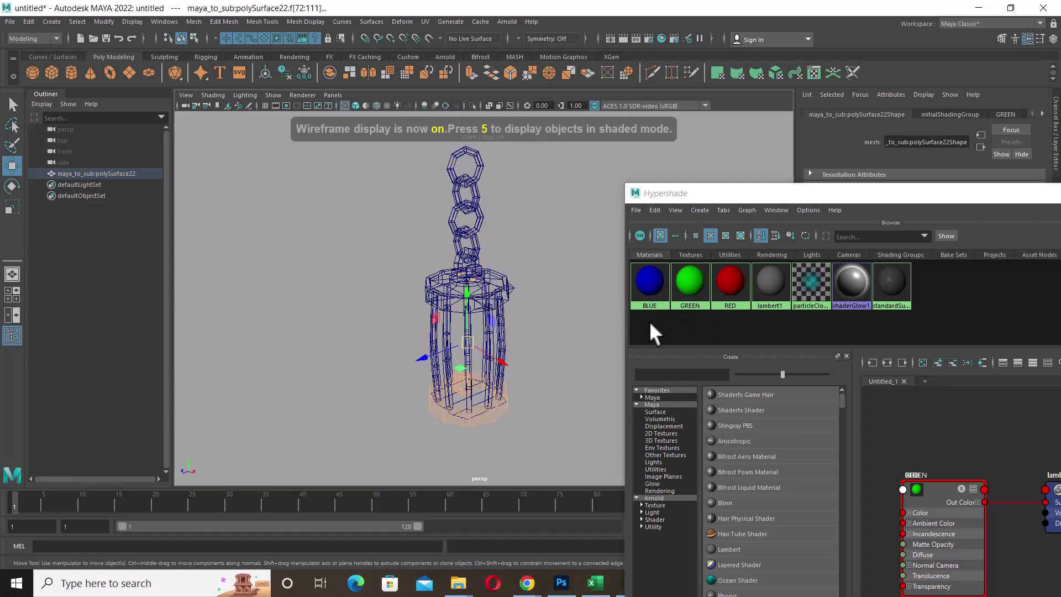
pyautogui.moveTo(946, 192); pyautogui.dragTo(108, 158)
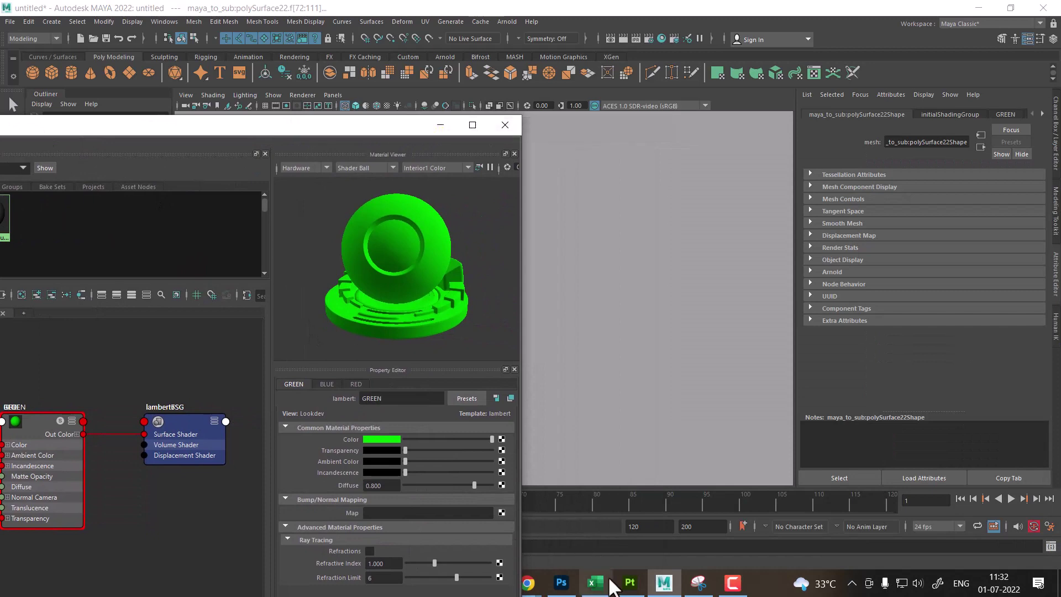
# Make lambert7SG active and exclude the Normal and Thickness maps from the mesh map bake.
pyautogui.click(629, 583)
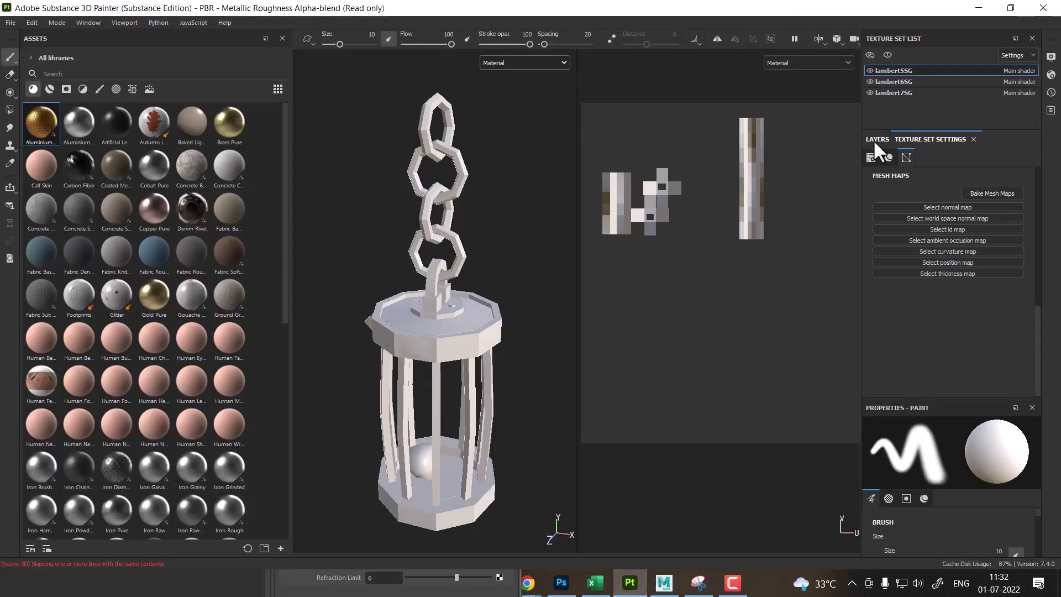
pyautogui.click(904, 84)
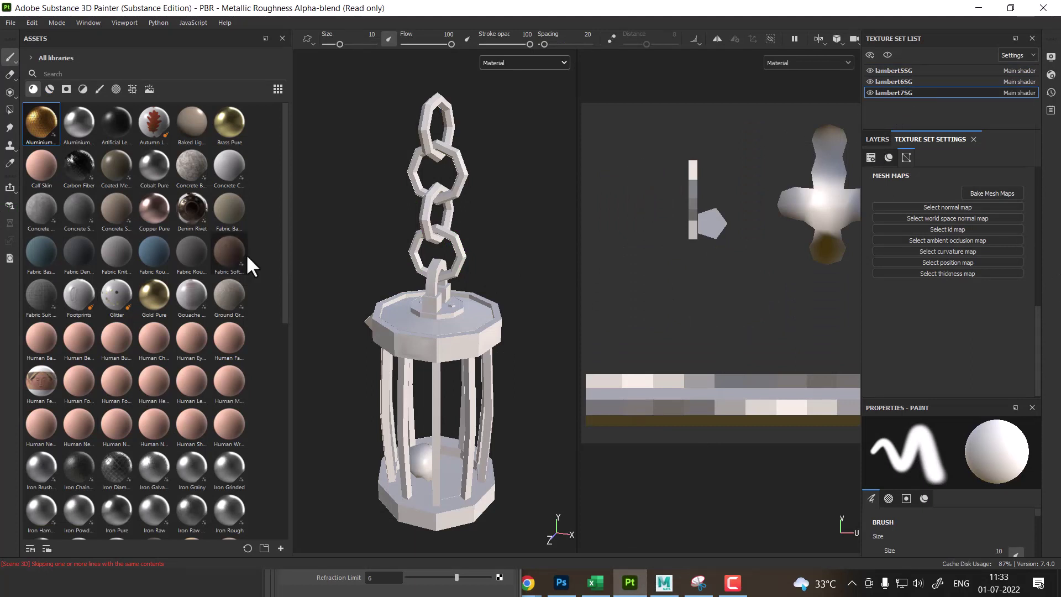
pyautogui.click(1003, 193)
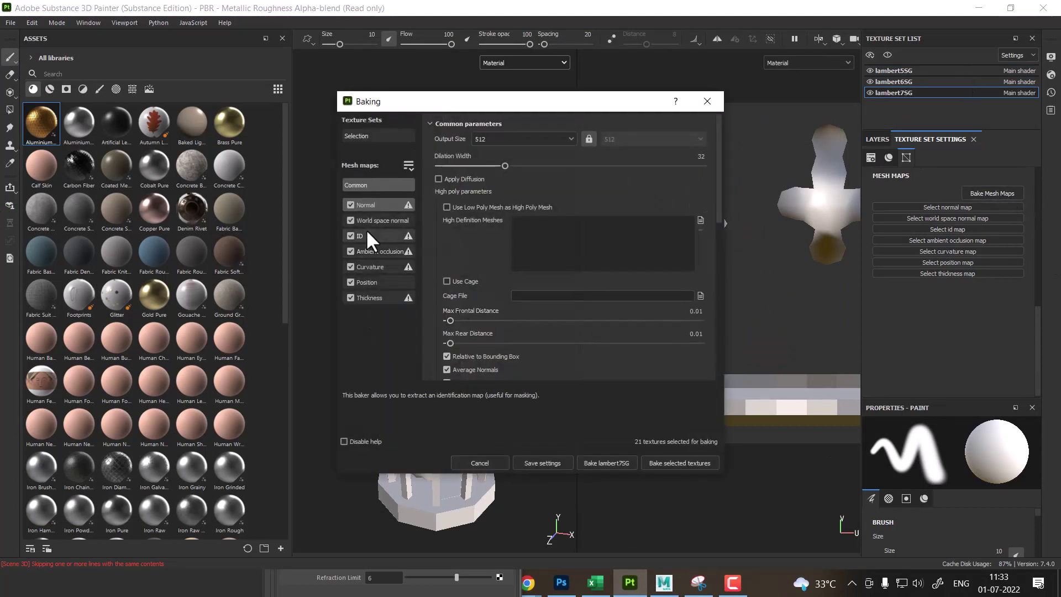
pyautogui.click(365, 205)
pyautogui.click(350, 204)
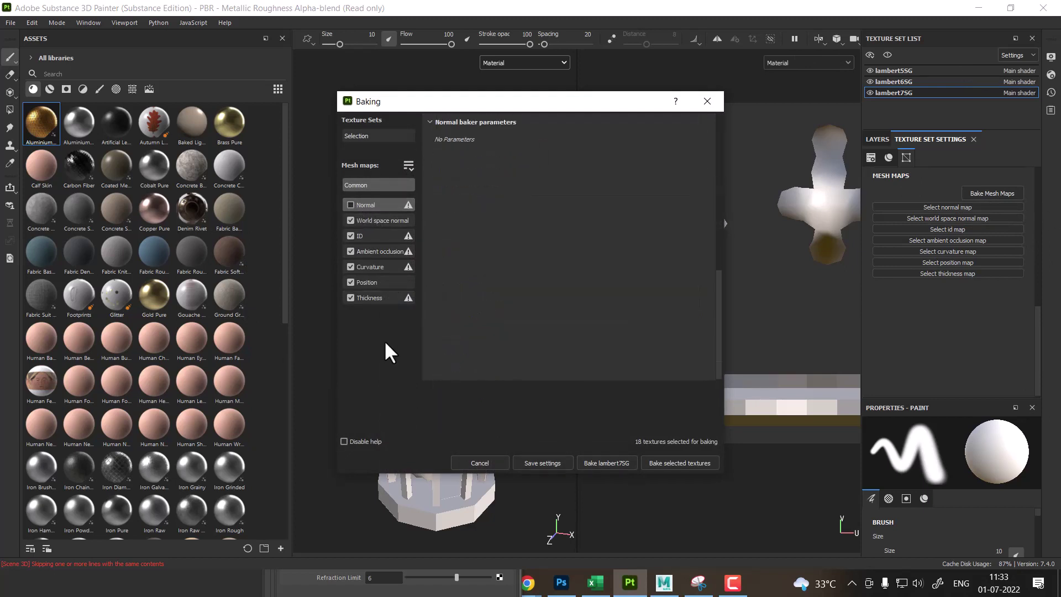
pyautogui.click(350, 298)
# Set the ID map colour source to Material Color and bake the selected mesh maps.
pyautogui.click(375, 239)
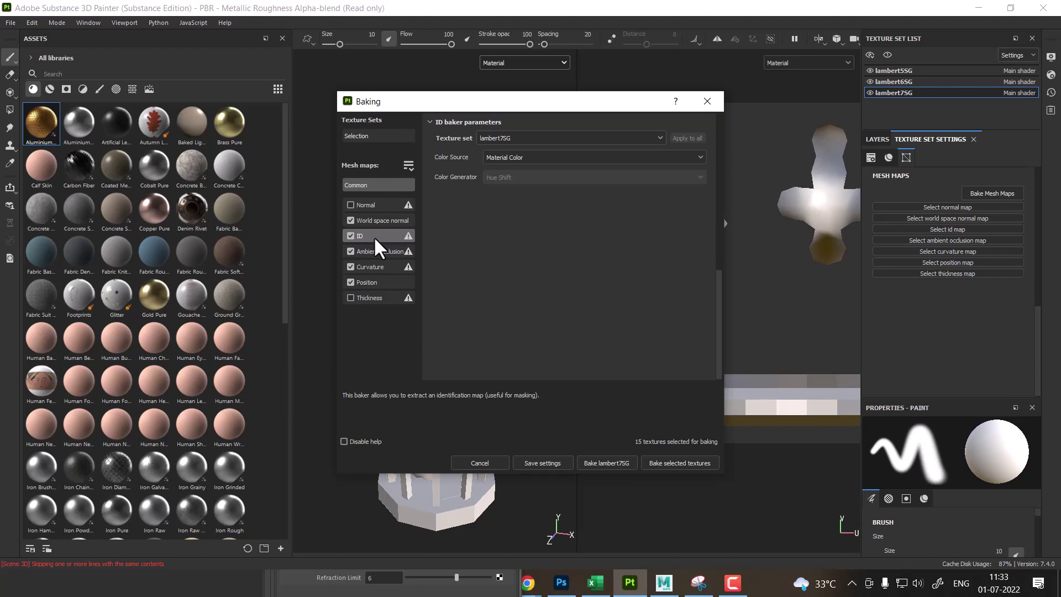
pyautogui.click(582, 158)
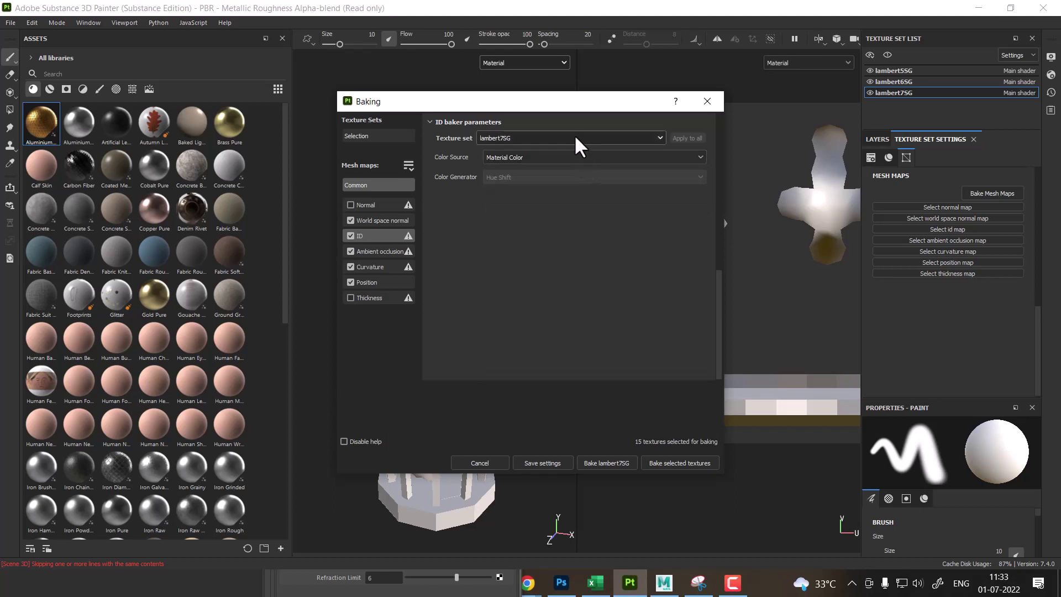
pyautogui.click(661, 462)
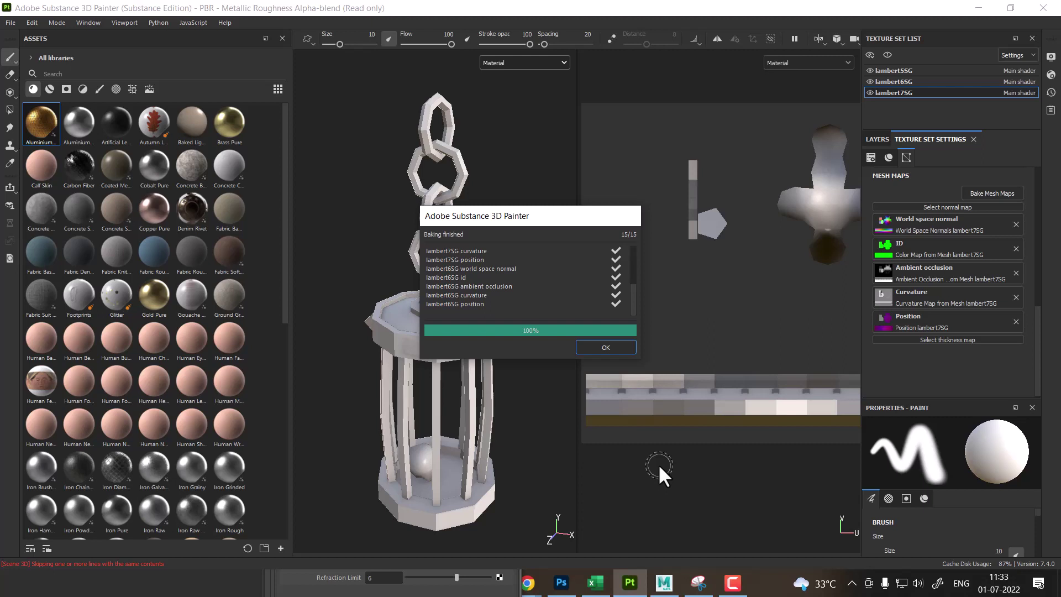
# Close the baking report and display the baked ID map in the viewports.
pyautogui.click(606, 347)
pyautogui.click(501, 62)
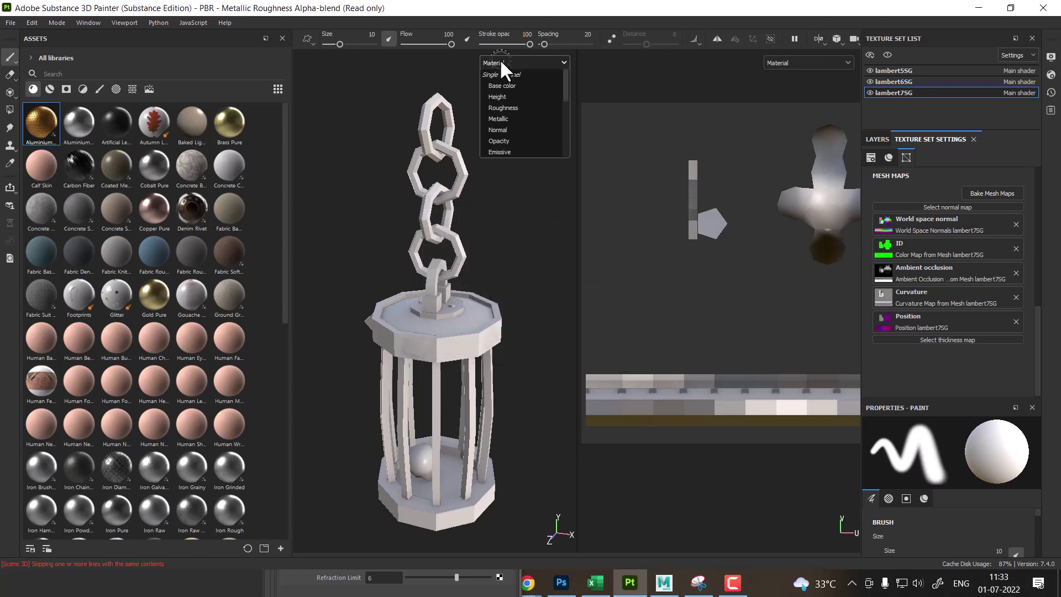
pyautogui.scroll(-3, 512, 143)
pyautogui.scroll(-2, 511, 135)
pyautogui.click(510, 118)
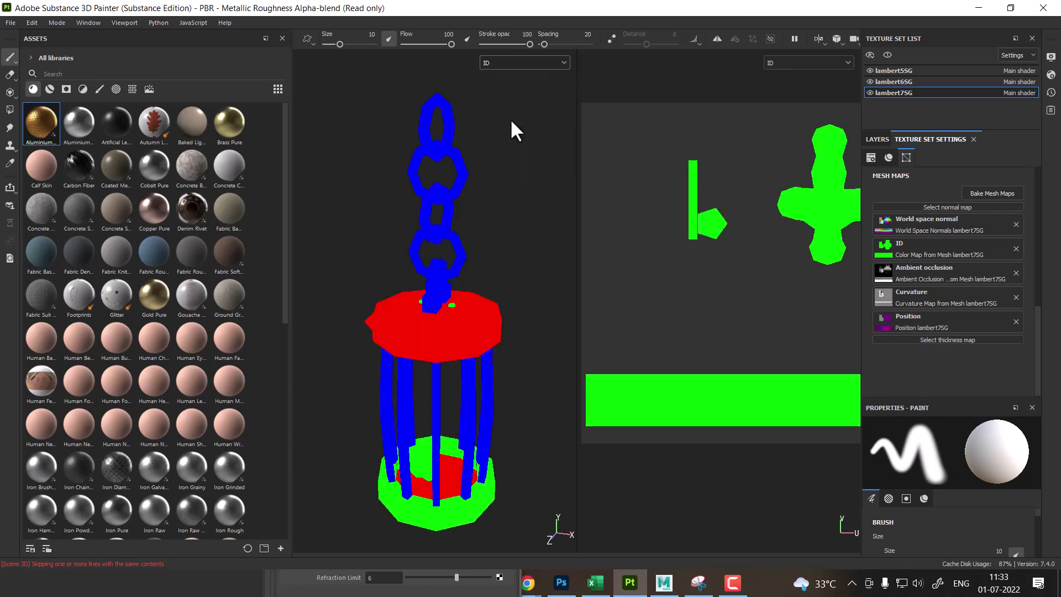
# In Maya, close Hypershade, clear the selection and return to shaded display.
pyautogui.click(664, 583)
pyautogui.click(441, 125)
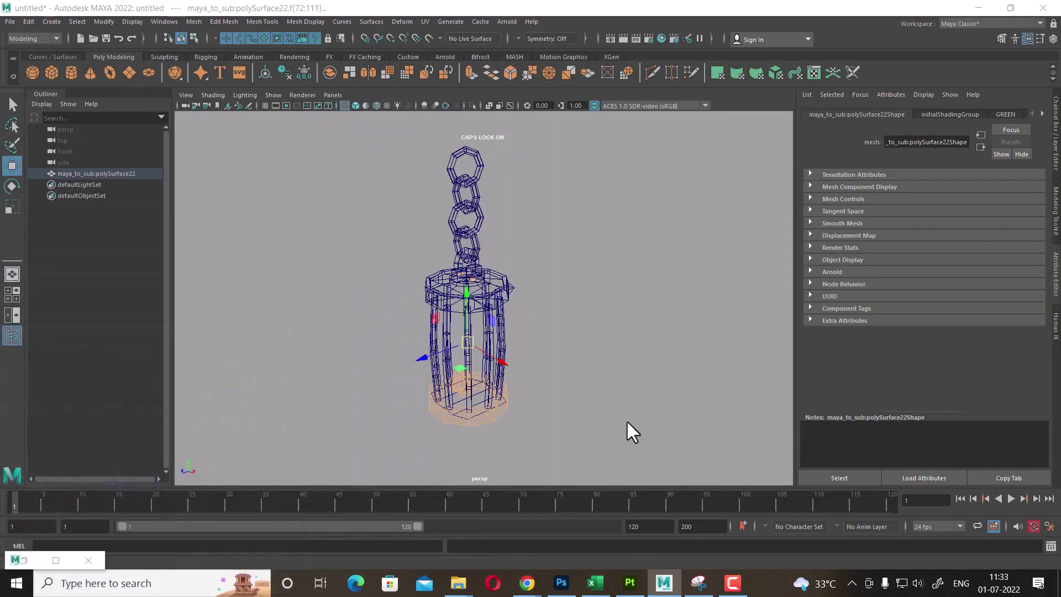
pyautogui.click(636, 393)
pyautogui.press('5')
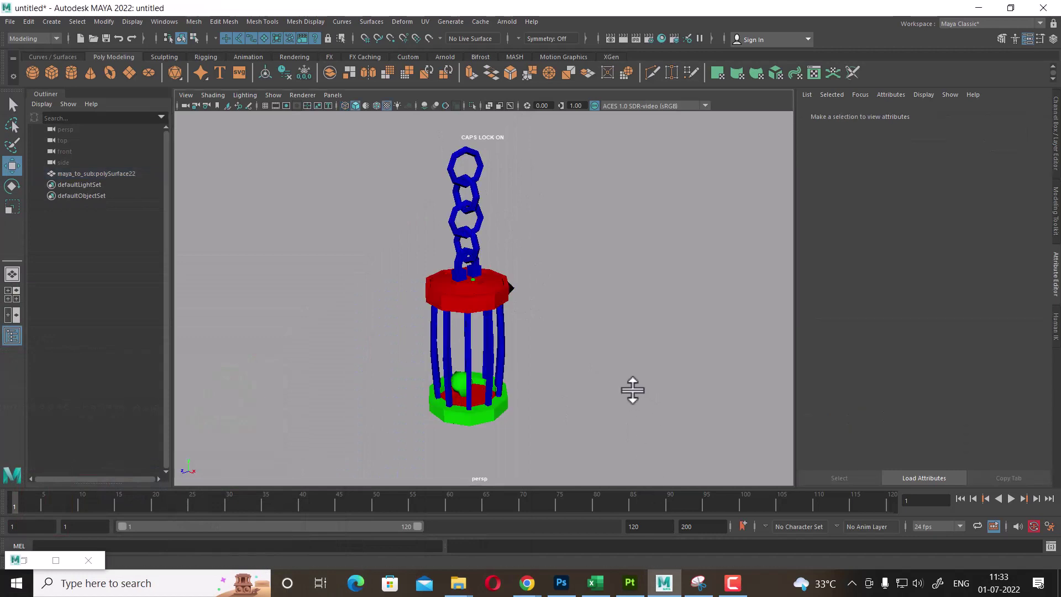
# Compare the ID colours with Maya, then set Painter's viewport display to Material.
pyautogui.click(630, 583)
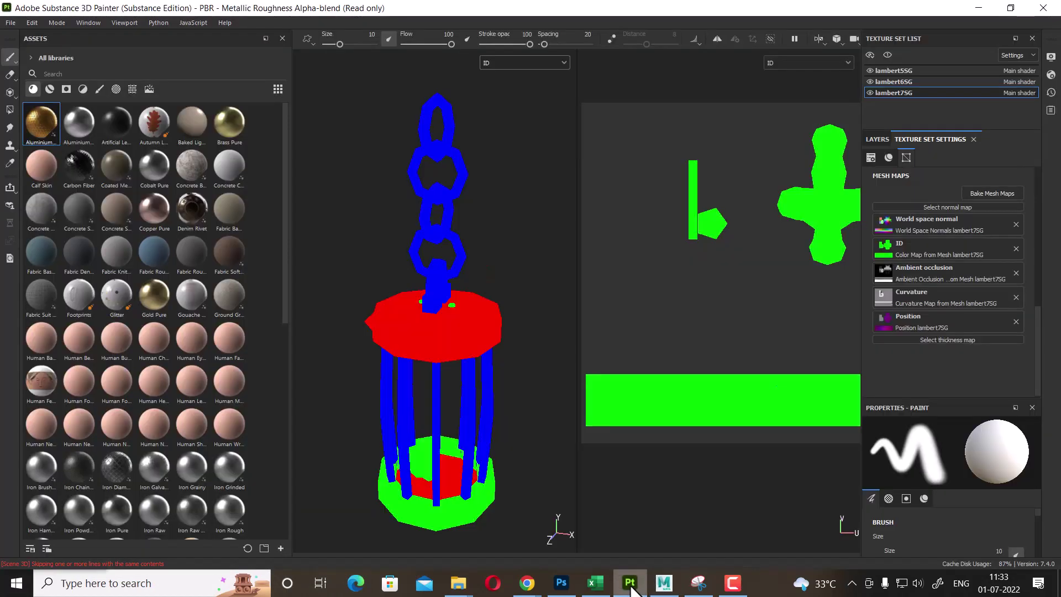
pyautogui.click(666, 585)
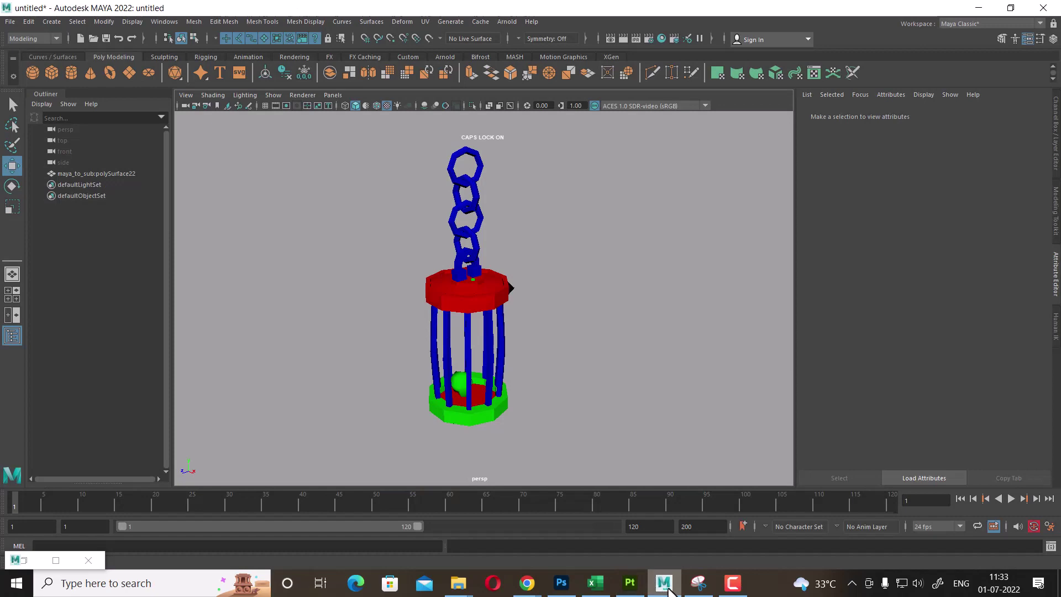
pyautogui.click(630, 583)
pyautogui.click(484, 237)
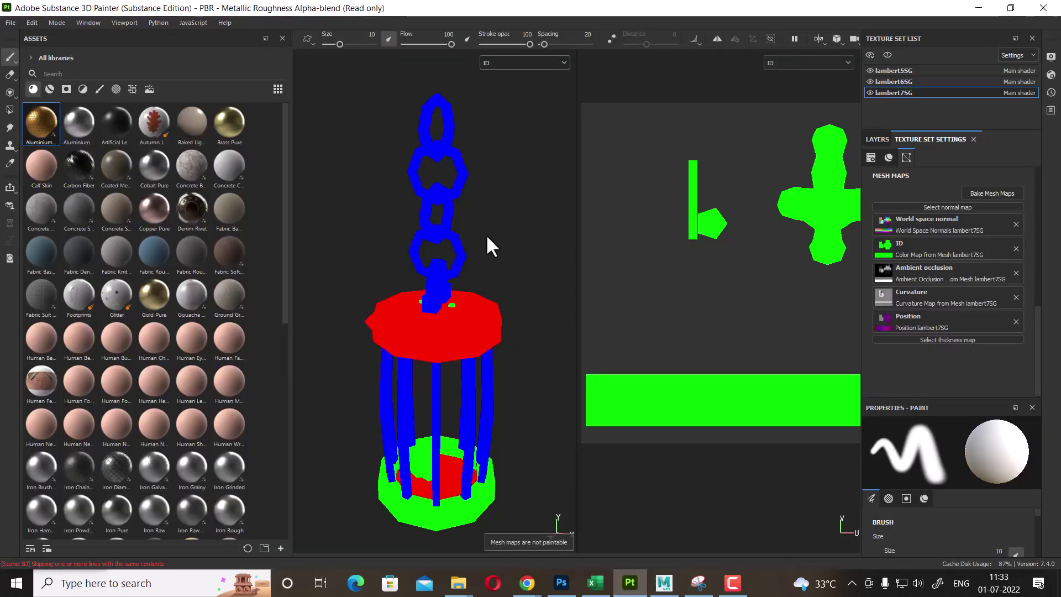
pyautogui.click(524, 63)
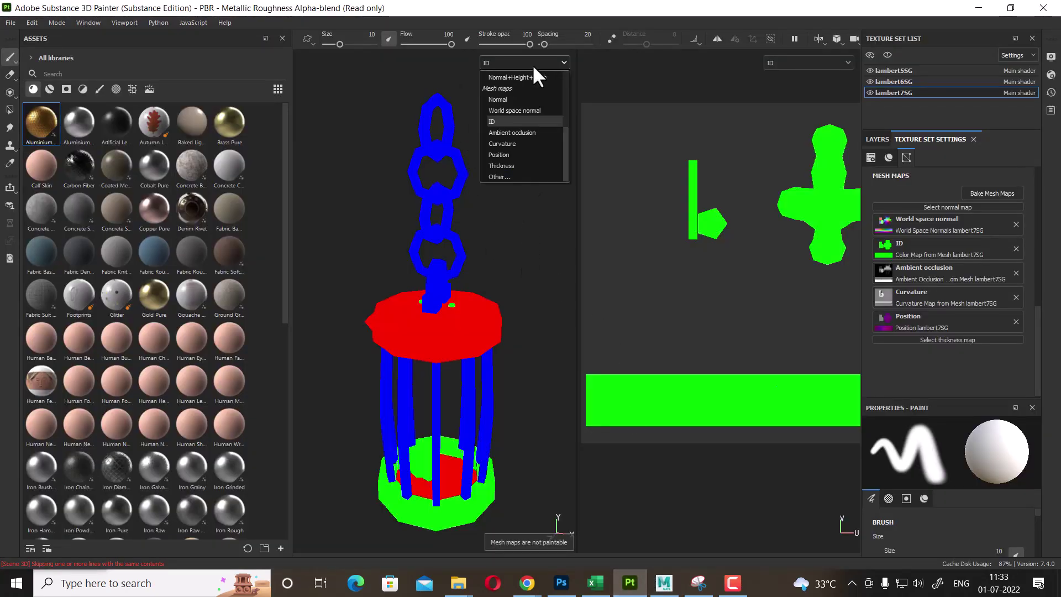
pyautogui.click(524, 177)
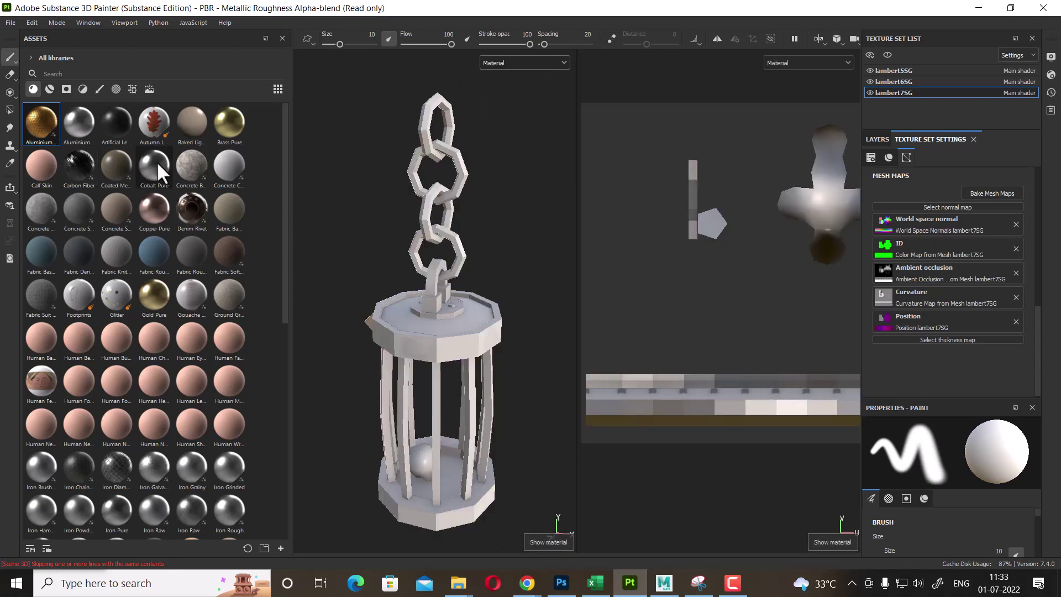
# Apply Aluminium to the chain and bars, bronze to the top plate, and blue fabric to the base.
pyautogui.click(49, 89)
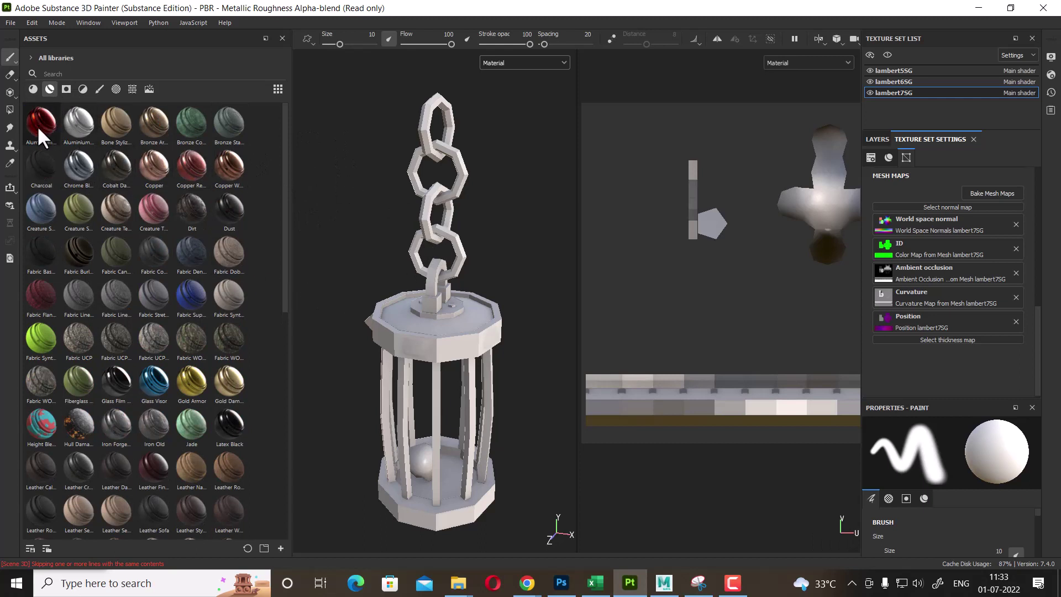
pyautogui.moveTo(36, 125); pyautogui.dragTo(453, 155)
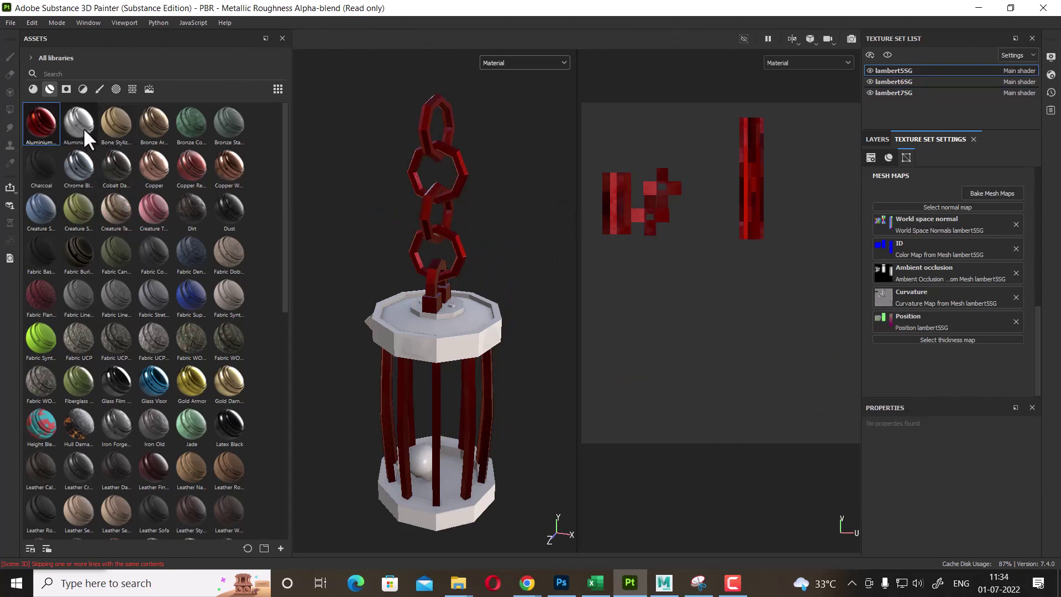
pyautogui.moveTo(186, 124)
pyautogui.mouseDown()
pyautogui.moveTo(517, 326)
pyautogui.moveTo(485, 342)
pyautogui.mouseUp()
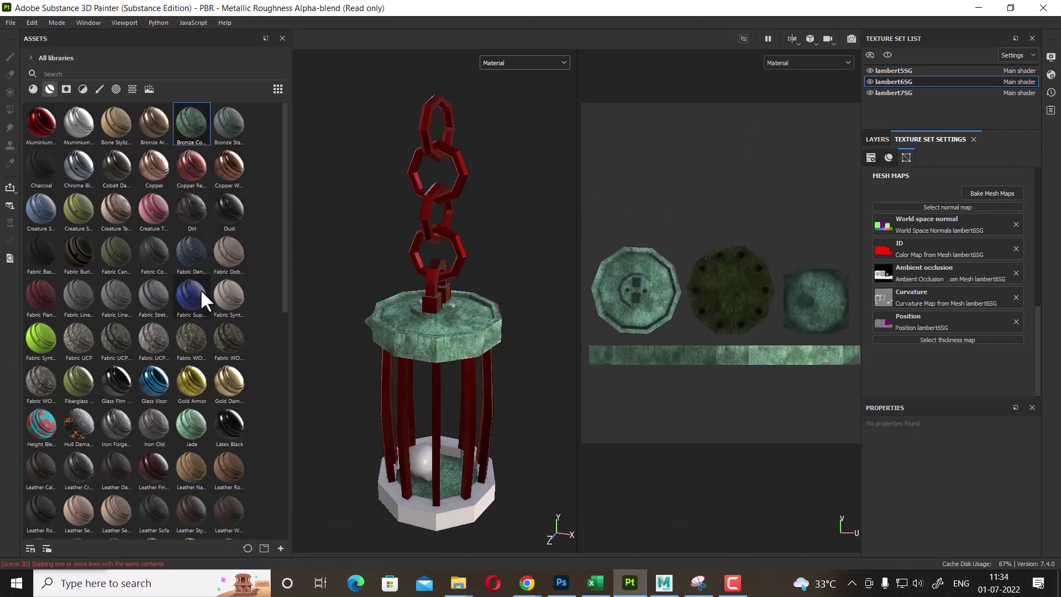
pyautogui.moveTo(201, 292); pyautogui.dragTo(443, 515)
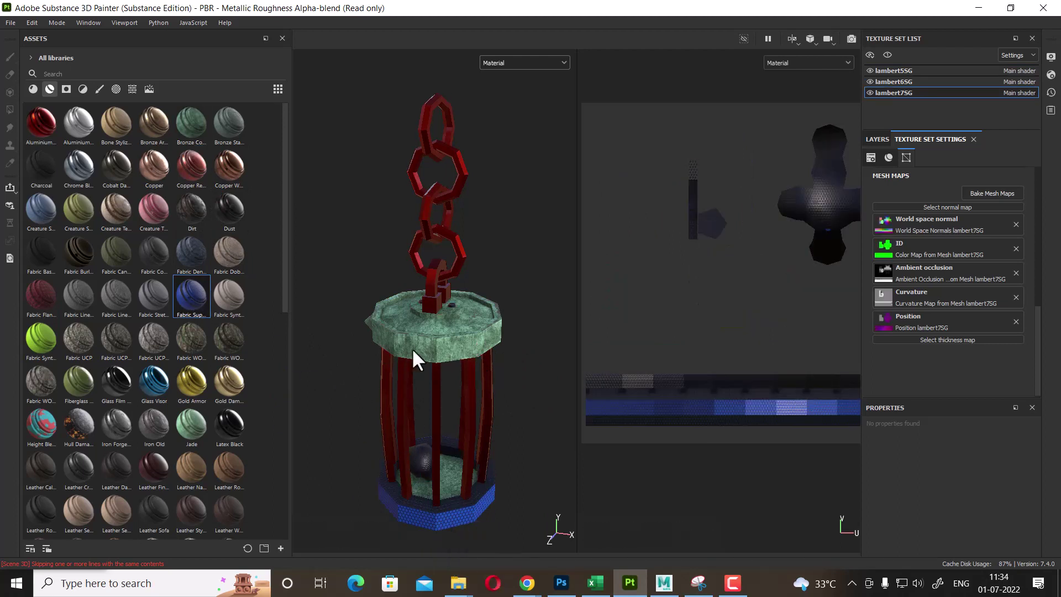
pyautogui.keyDown('alt'); pyautogui.moveTo(412, 351); pyautogui.dragTo(441, 368); pyautogui.keyUp('alt')
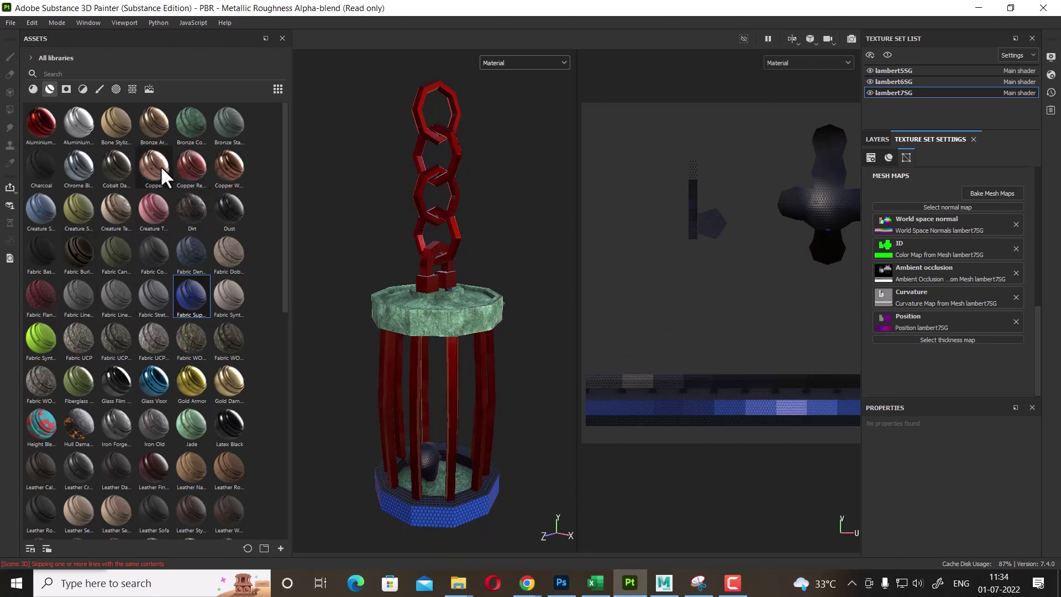
# Switch to Copper, then Gold Armor on the top plate and gold on chain and bars.
pyautogui.moveTo(155, 164); pyautogui.dragTo(456, 166)
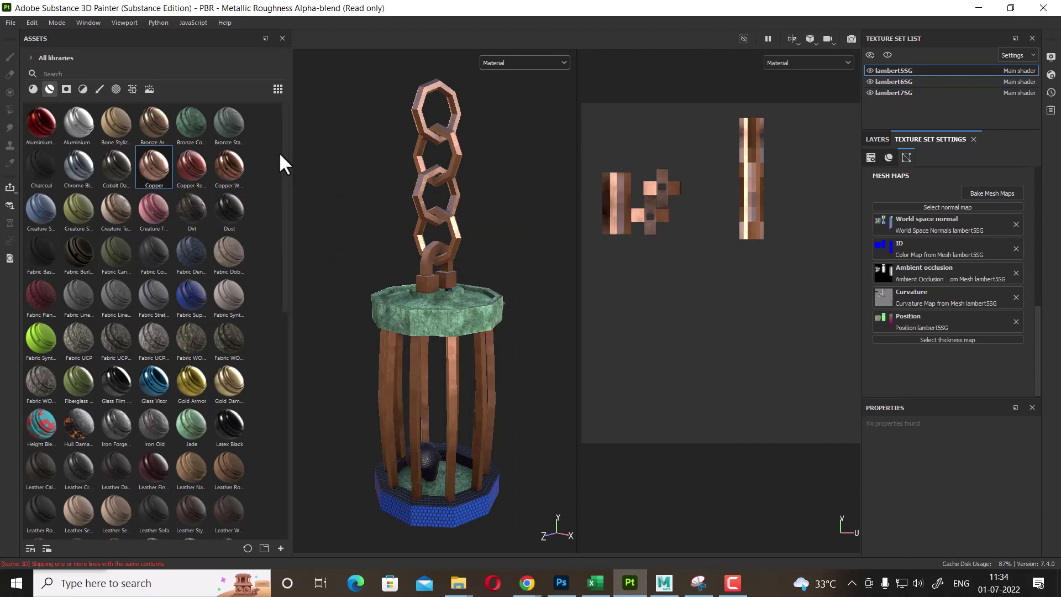
pyautogui.moveTo(229, 165)
pyautogui.mouseDown()
pyautogui.moveTo(460, 326)
pyautogui.moveTo(437, 329)
pyautogui.mouseUp()
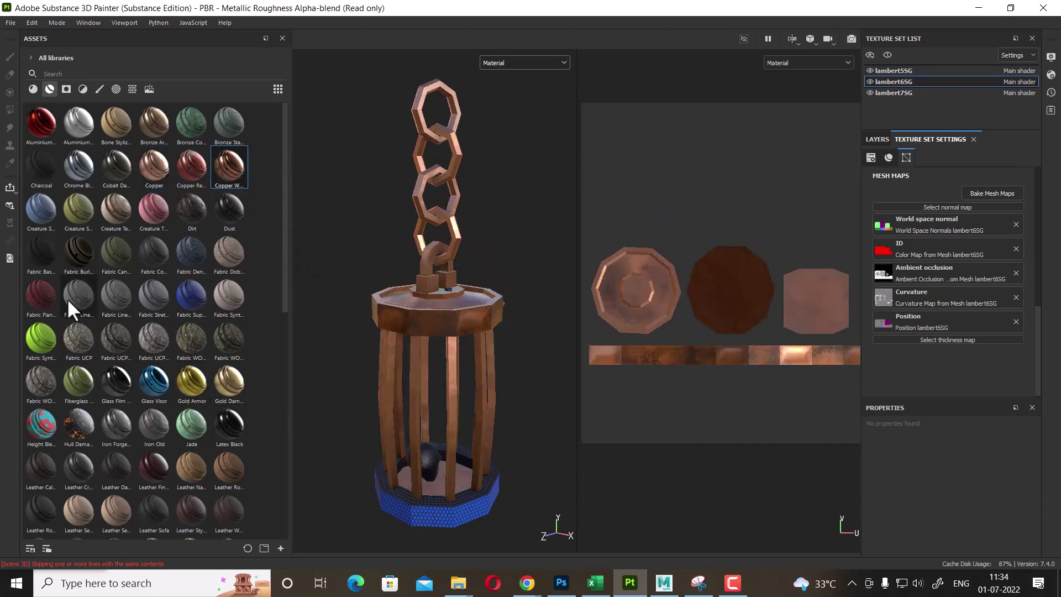
pyautogui.moveTo(188, 389); pyautogui.dragTo(432, 322)
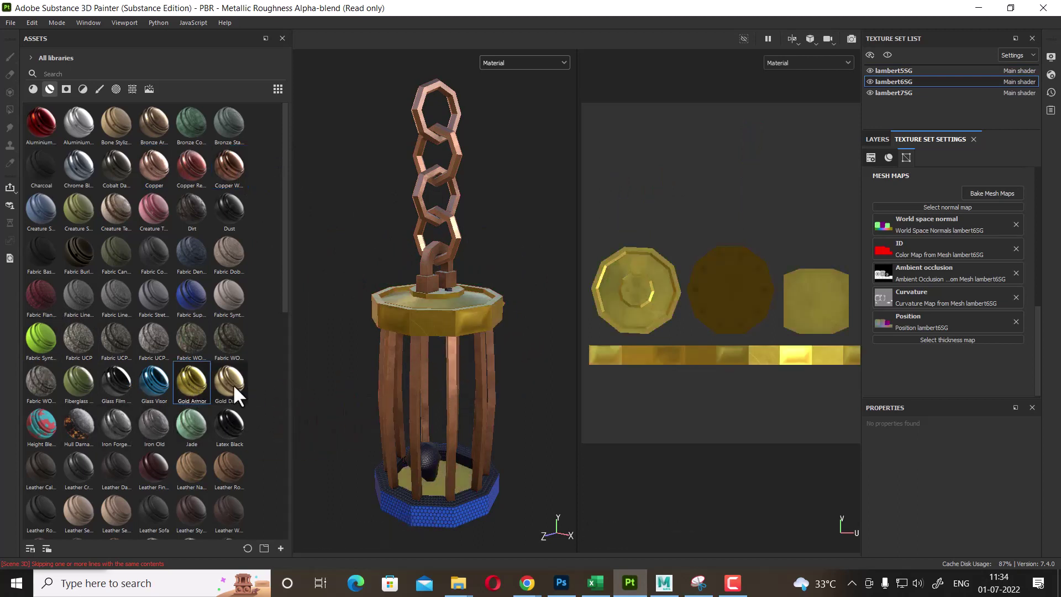
pyautogui.moveTo(234, 383); pyautogui.dragTo(458, 361)
pyautogui.moveTo(384, 385)
pyautogui.keyDown('alt'); pyautogui.mouseDown()
pyautogui.moveTo(379, 349)
pyautogui.moveTo(417, 348)
pyautogui.moveTo(388, 371)
pyautogui.mouseUp(); pyautogui.keyUp('alt')
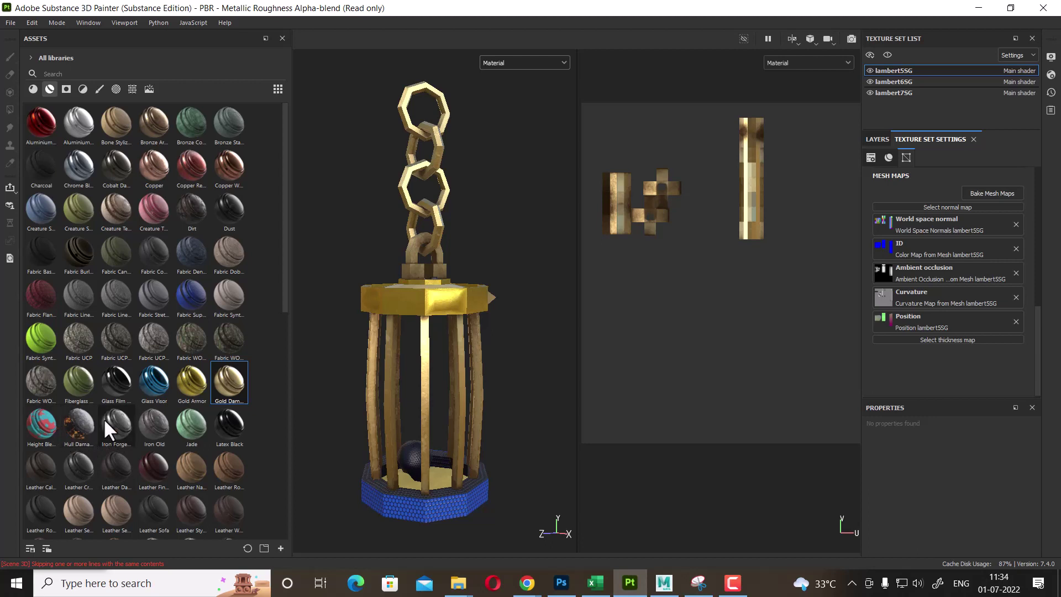
# Apply rusty yellow Machinery to the top and red Steel Painted to the chain and bars.
pyautogui.scroll(-3, 104, 418)
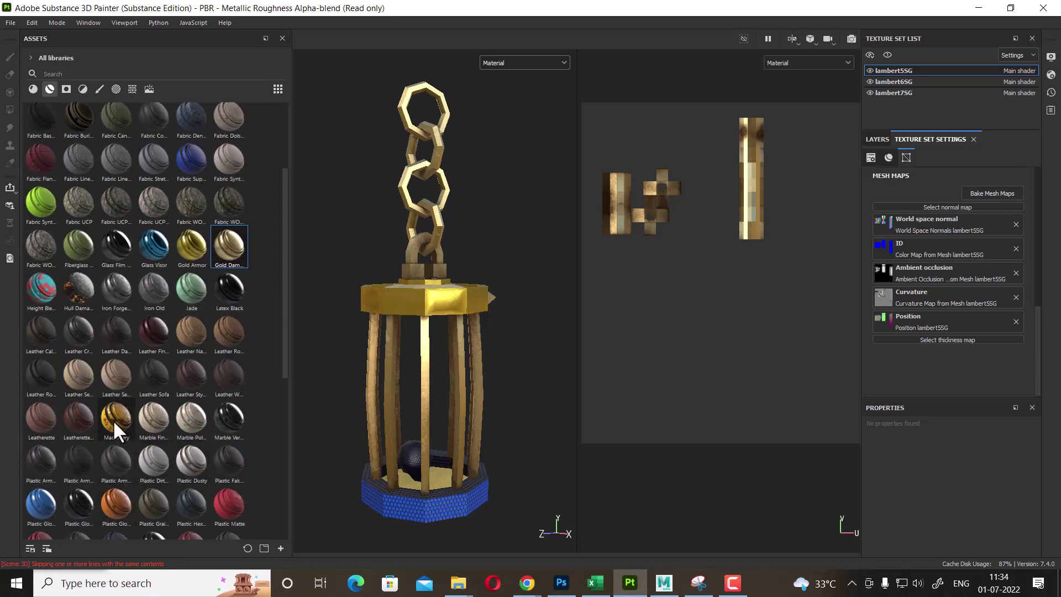
pyautogui.moveTo(114, 419); pyautogui.dragTo(463, 300)
pyautogui.moveTo(465, 353)
pyautogui.keyDown('alt'); pyautogui.mouseDown()
pyautogui.moveTo(468, 391)
pyautogui.moveTo(464, 374)
pyautogui.mouseUp(); pyautogui.keyUp('alt')
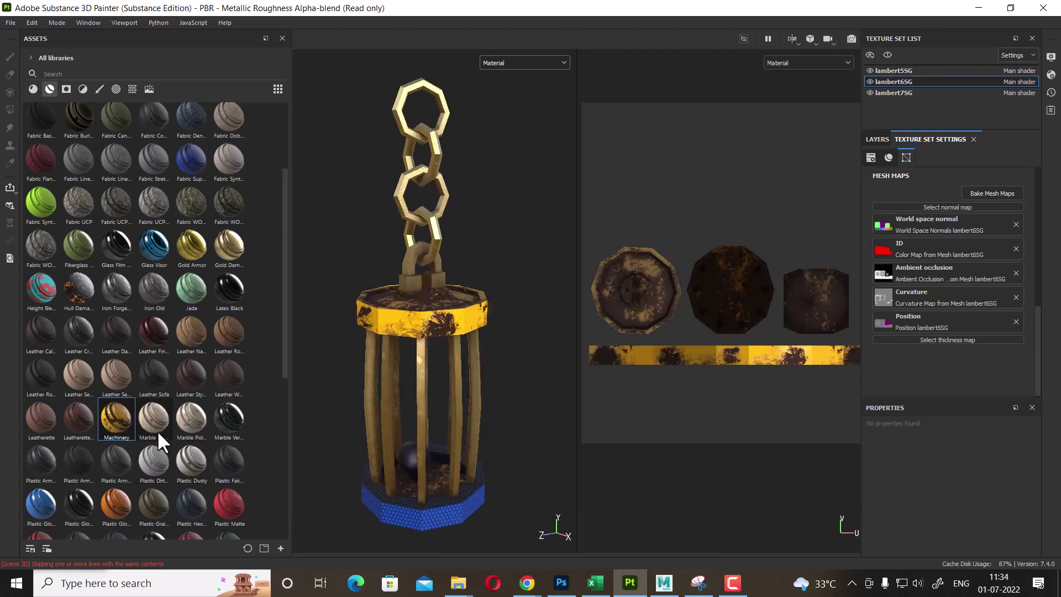
pyautogui.moveTo(48, 512); pyautogui.dragTo(438, 512)
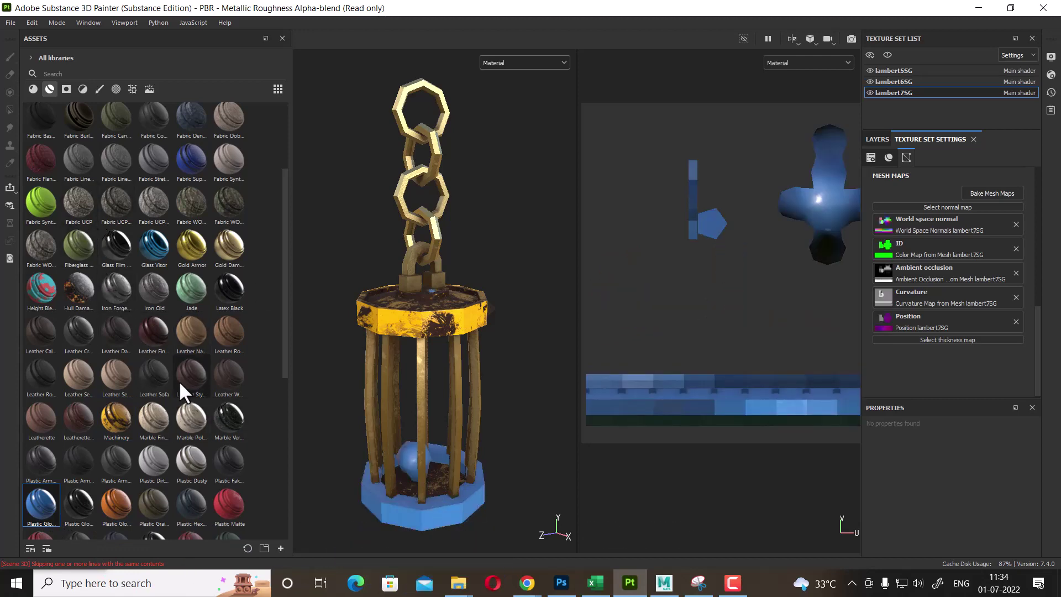
pyautogui.scroll(-5, 177, 380)
pyautogui.moveTo(194, 394); pyautogui.dragTo(436, 236)
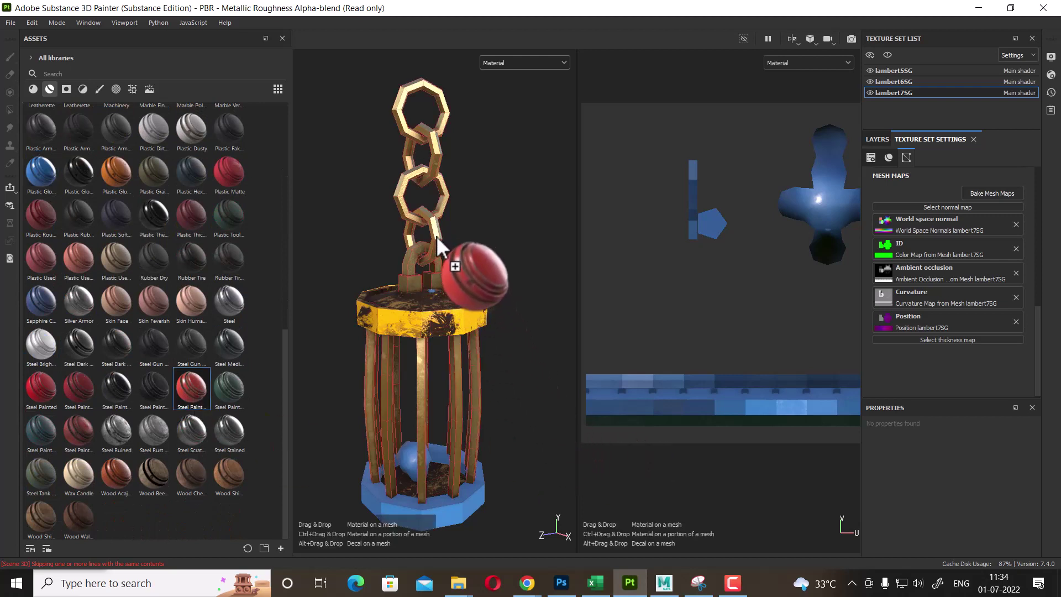
pyautogui.moveTo(436, 236); pyautogui.dragTo(436, 237)
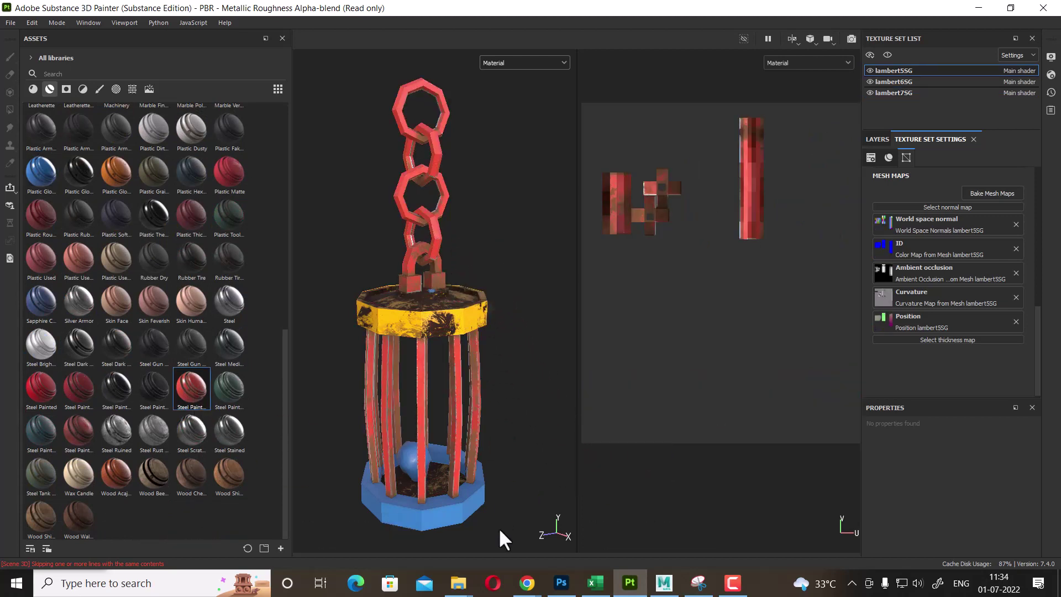
# Try blue-grey steel and walnut on the base, settling on glossy orange plastic.
pyautogui.moveTo(41, 432); pyautogui.dragTo(456, 511)
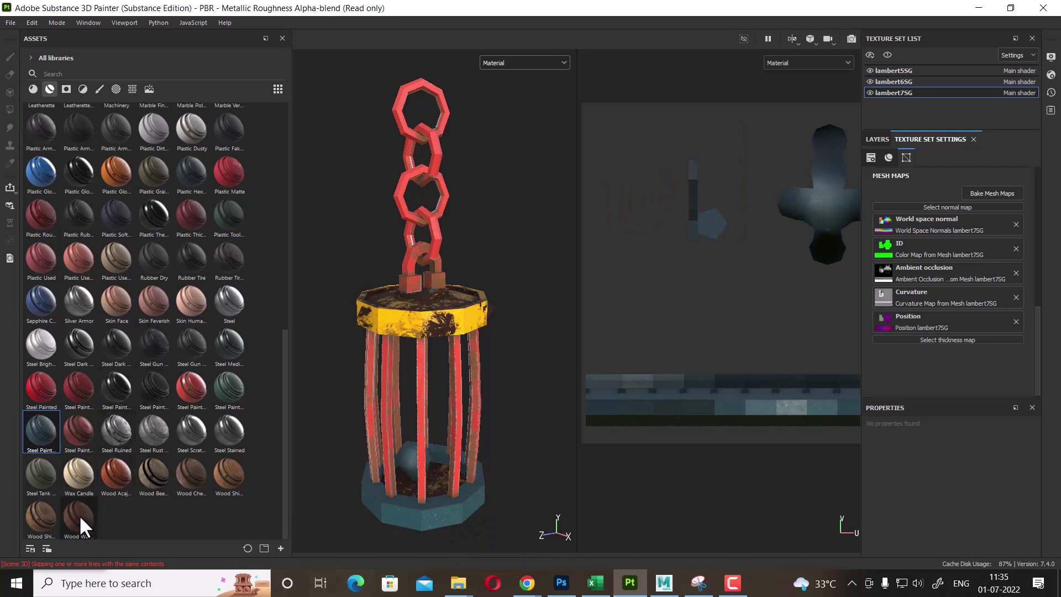
pyautogui.moveTo(78, 515); pyautogui.dragTo(455, 507)
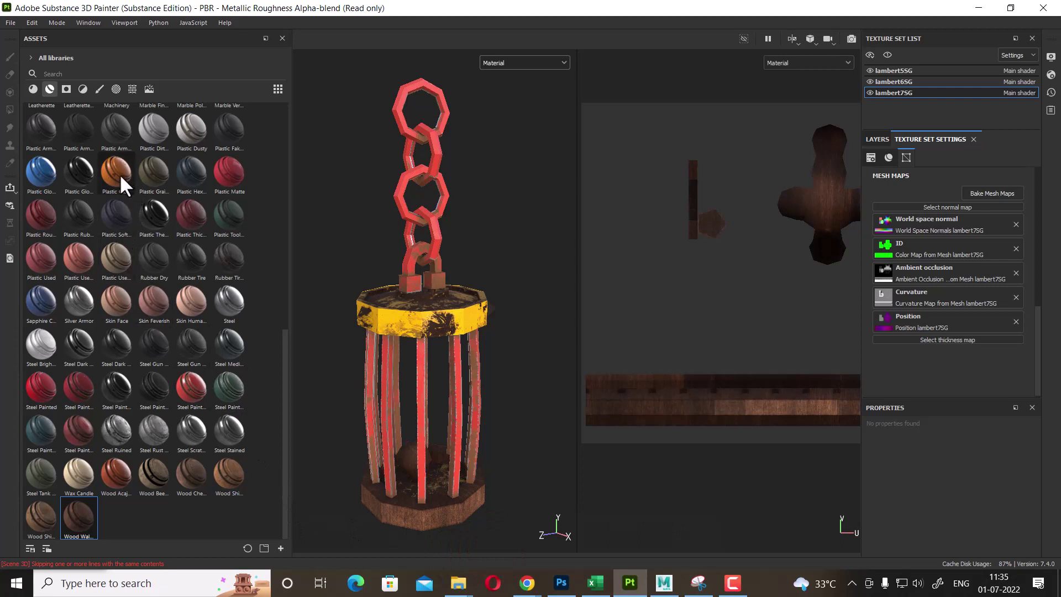
pyautogui.moveTo(120, 173); pyautogui.dragTo(462, 509)
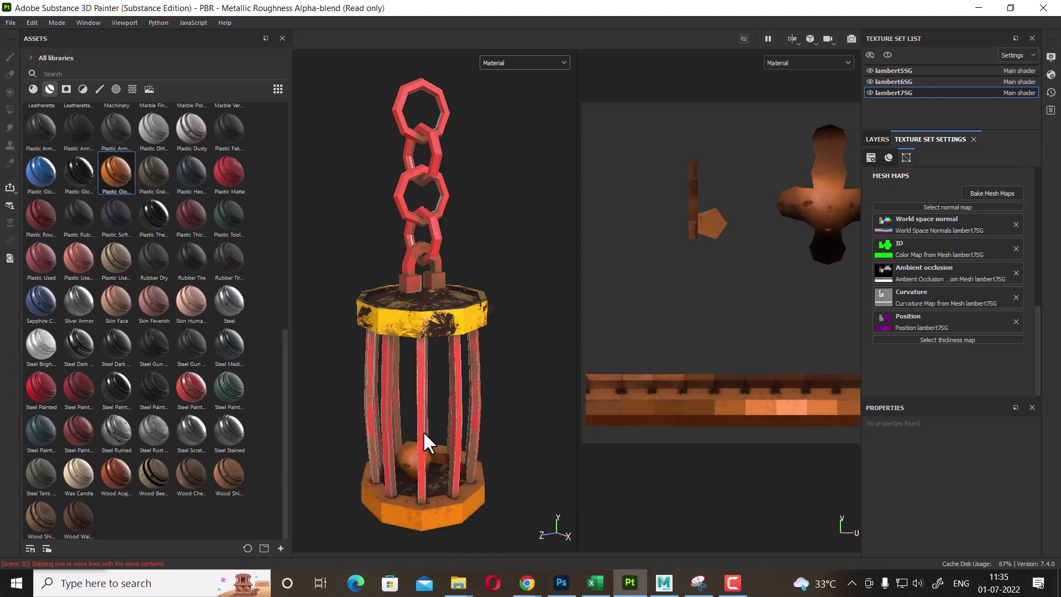
pyautogui.scroll(5, 84, 274)
pyautogui.scroll(5, 85, 273)
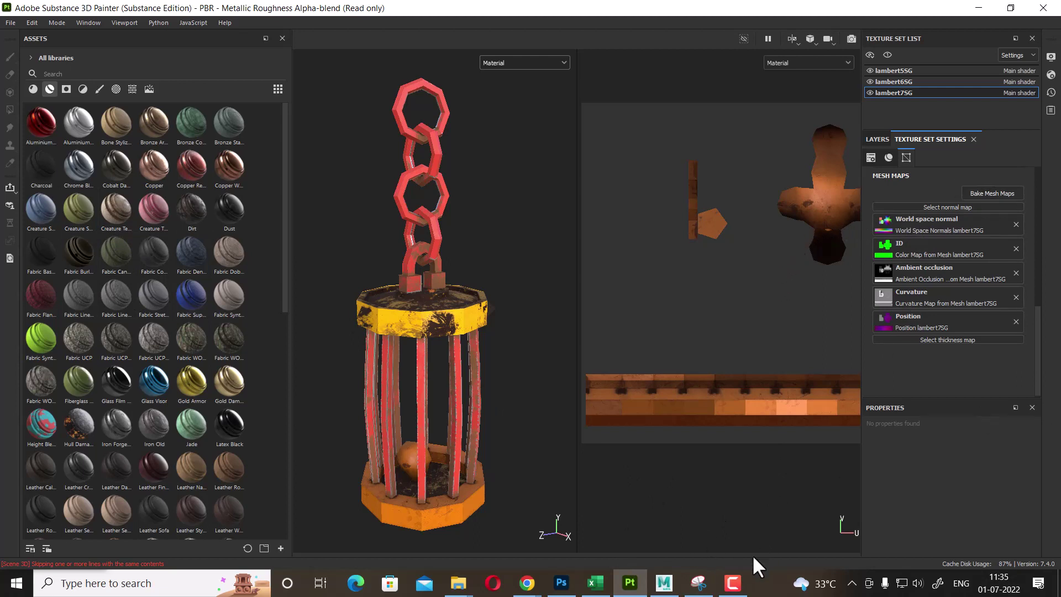
pyautogui.click(734, 584)
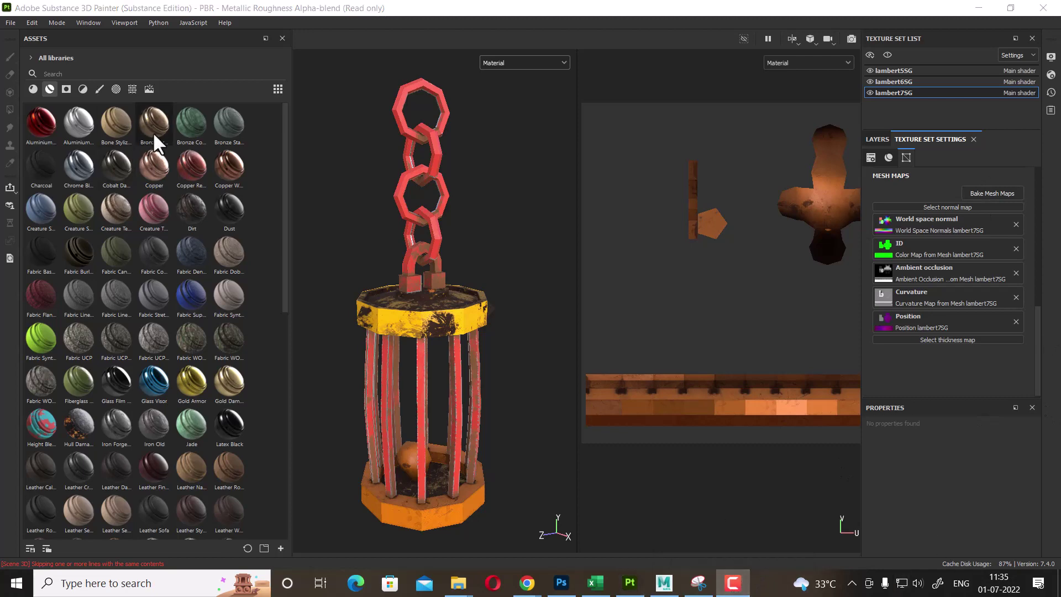